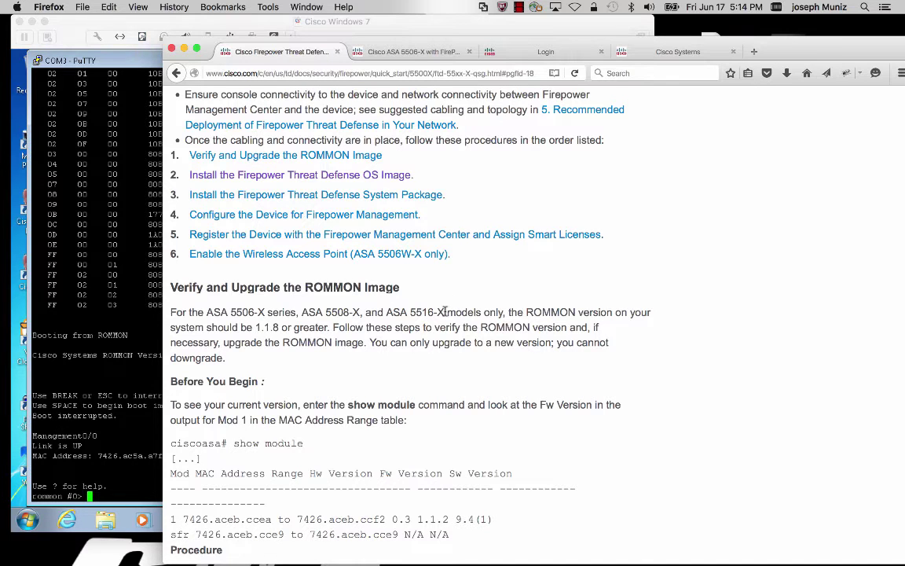
Step: Highlight 'ASA 5506-X series, ASA 5508-X, and ASA 5516-X' in the guide's ROMMON section
left_click_drag(444, 313, 207, 316)
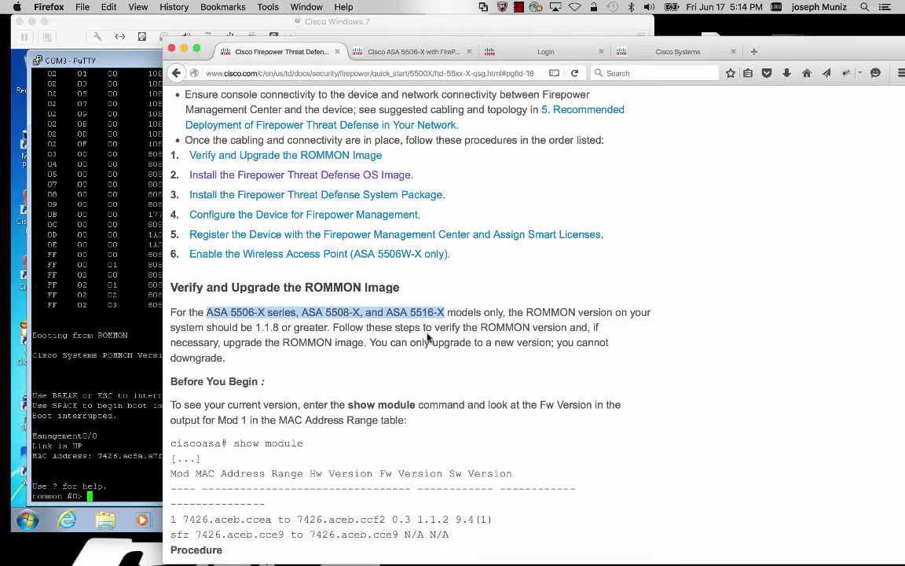
Step: Confirm the ASA 5506-X downloads page lists ASA Rommon Software 1.1.8 as the latest release
left_click(429, 51)
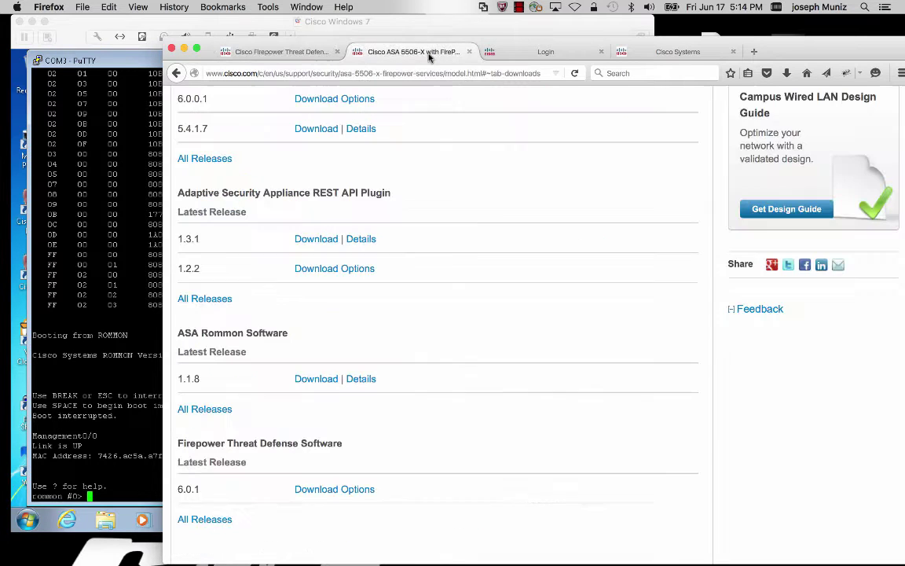
scroll(466, 201, "up", 15)
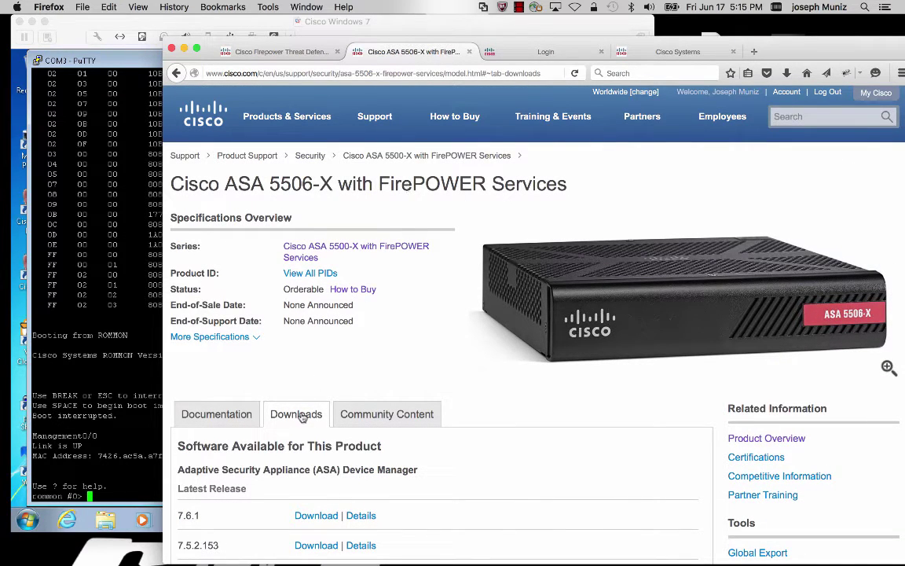
scroll(303, 414, "down", 10)
scroll(303, 414, "down", 10)
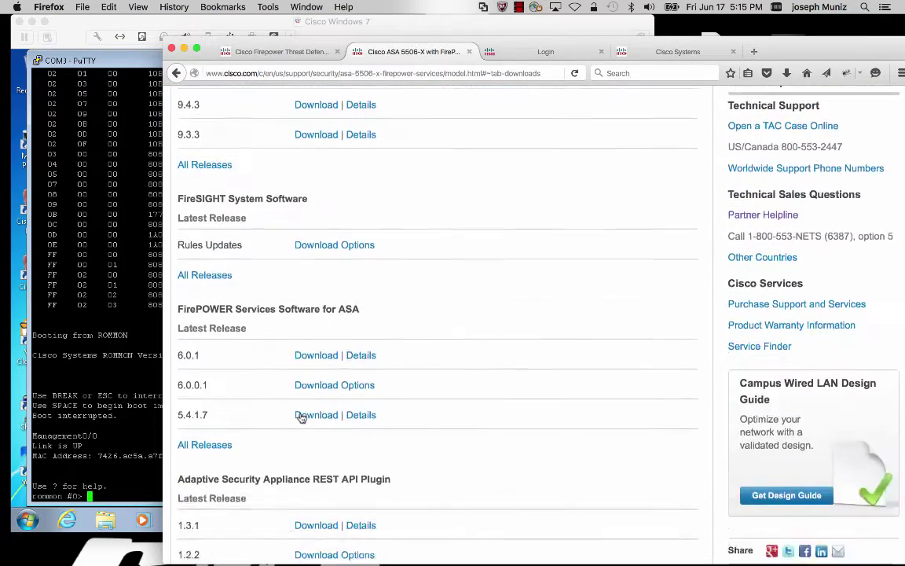
left_click_drag(295, 425, 151, 314)
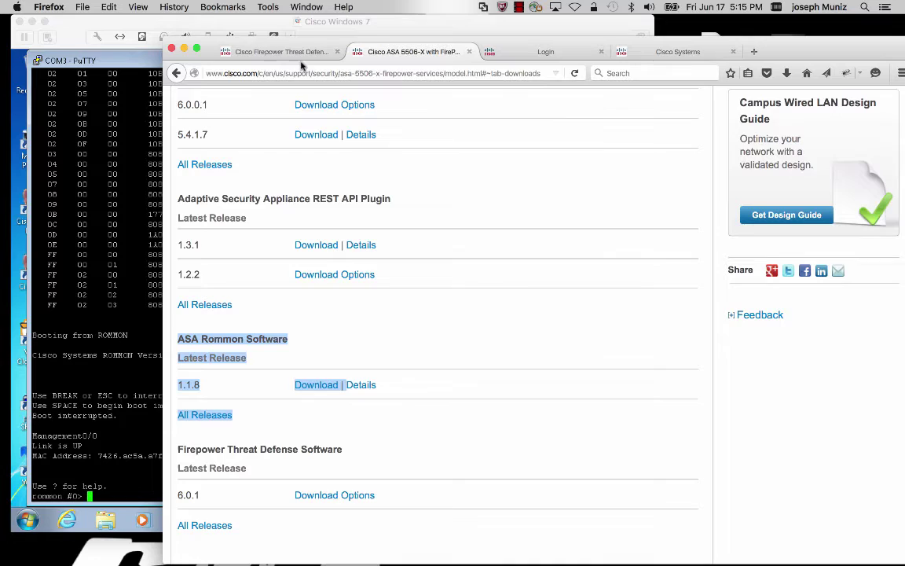
left_click(272, 52)
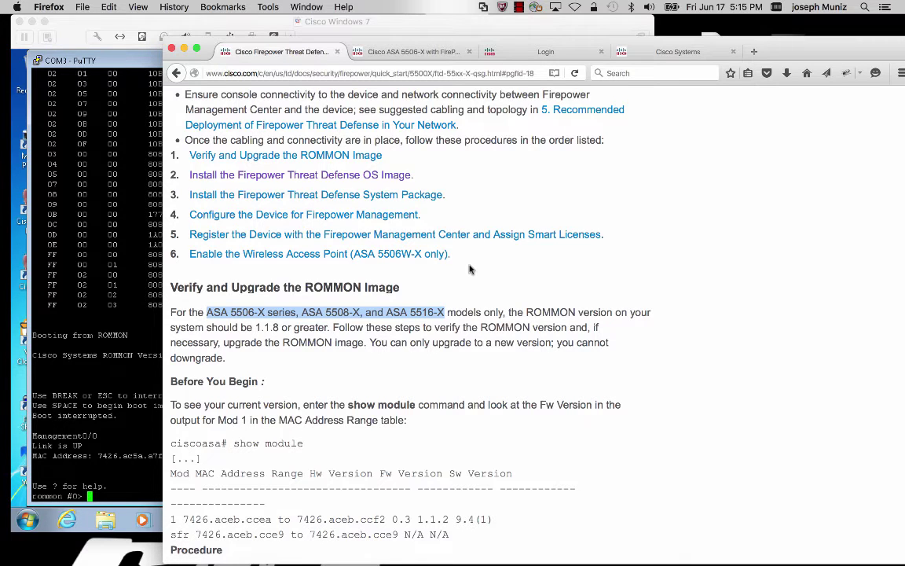
Step: Bring up the Firepower Threat Defense 6.0.1 downloads and view the boot image row's details
left_click(648, 55)
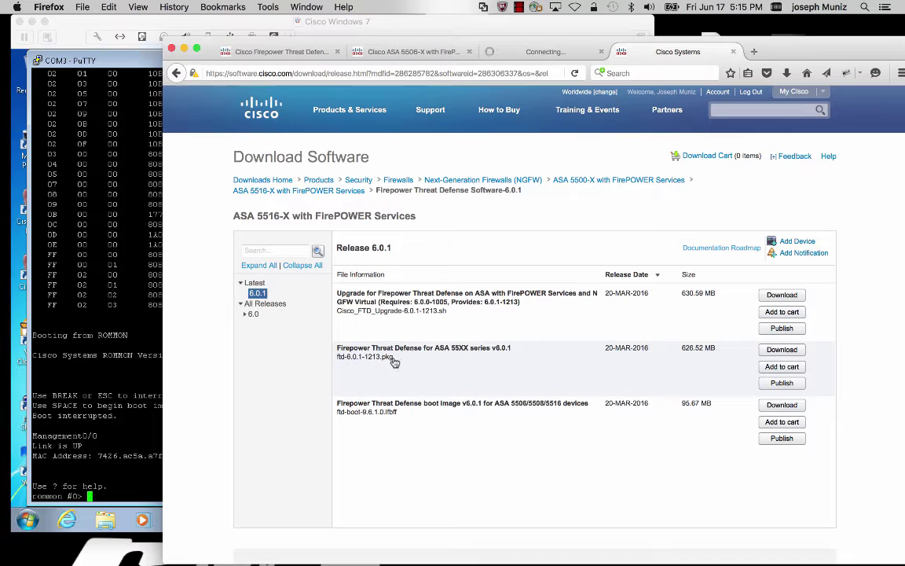
mouse_move(442, 409)
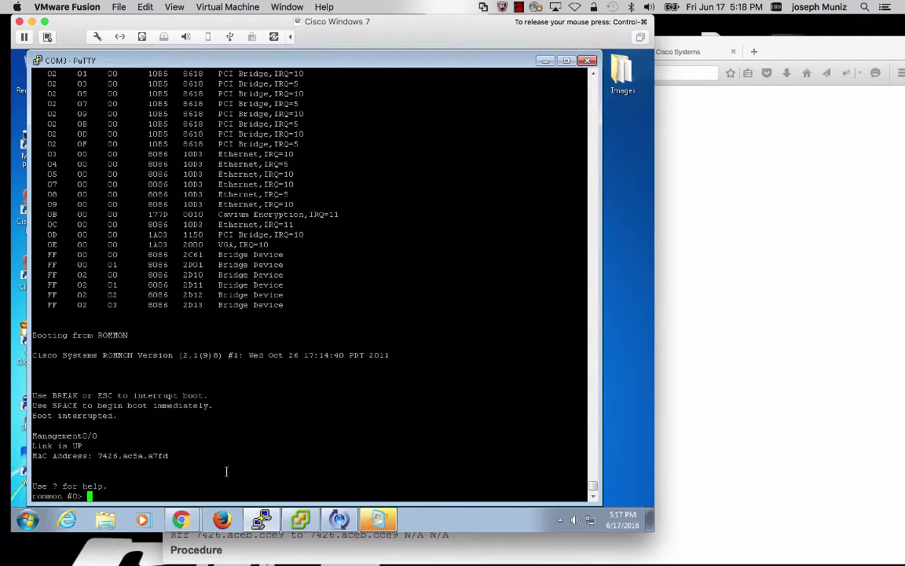
Step: Set ROMMON ADDRESS=10.0.2.100, GATEWAY=10.0.2.1, SERVER=10.0.2.188 and enter IMAGE=ftd-boot-9.6.1.0.cdisk
type("ADDRESS=")
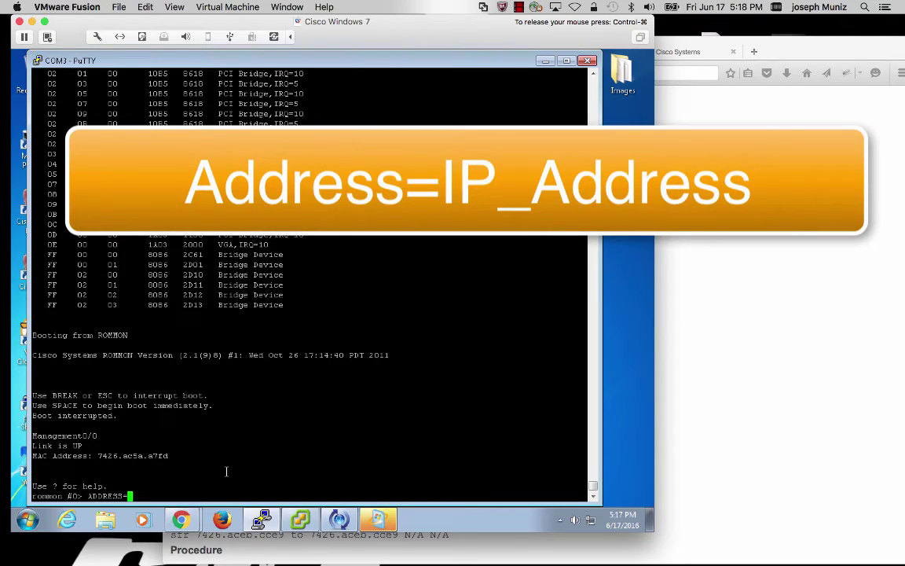
type("10.0.2.100")
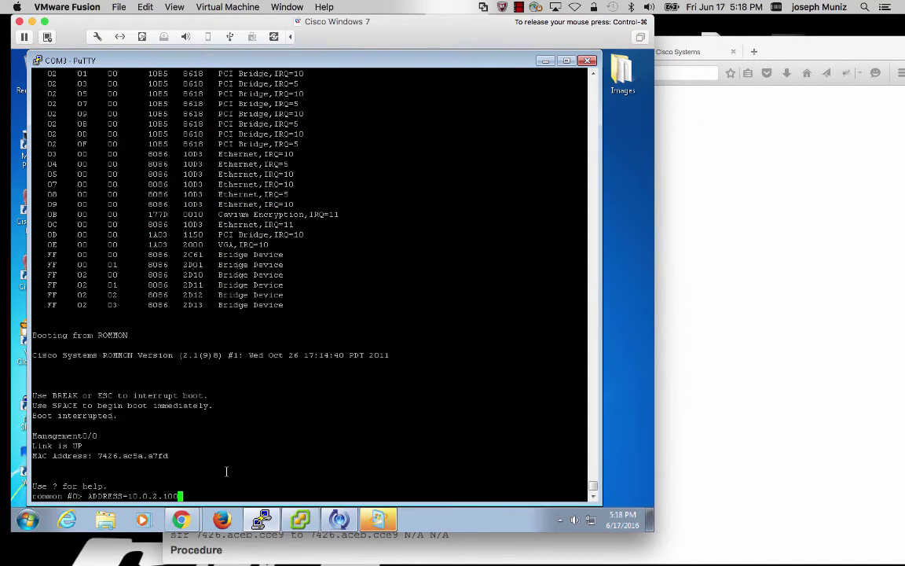
key("Return")
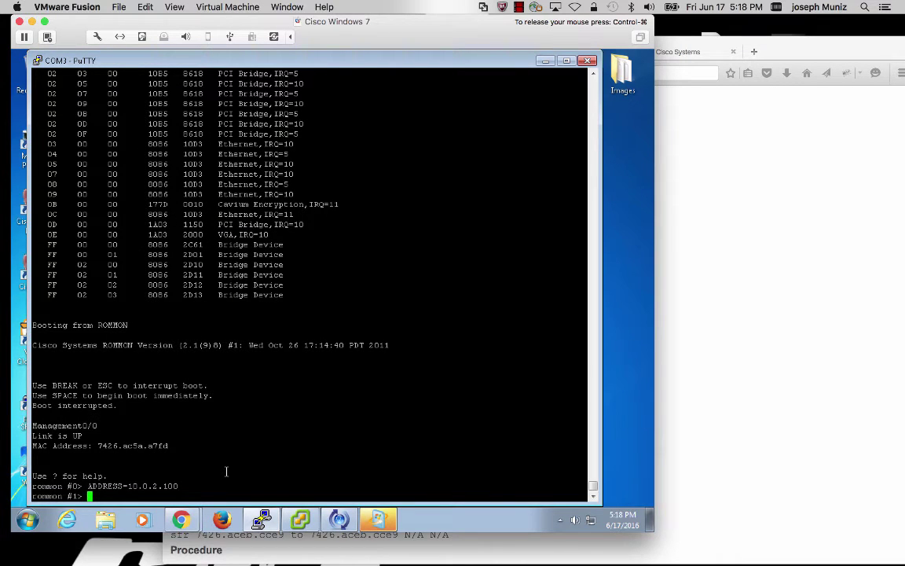
type("GATE")
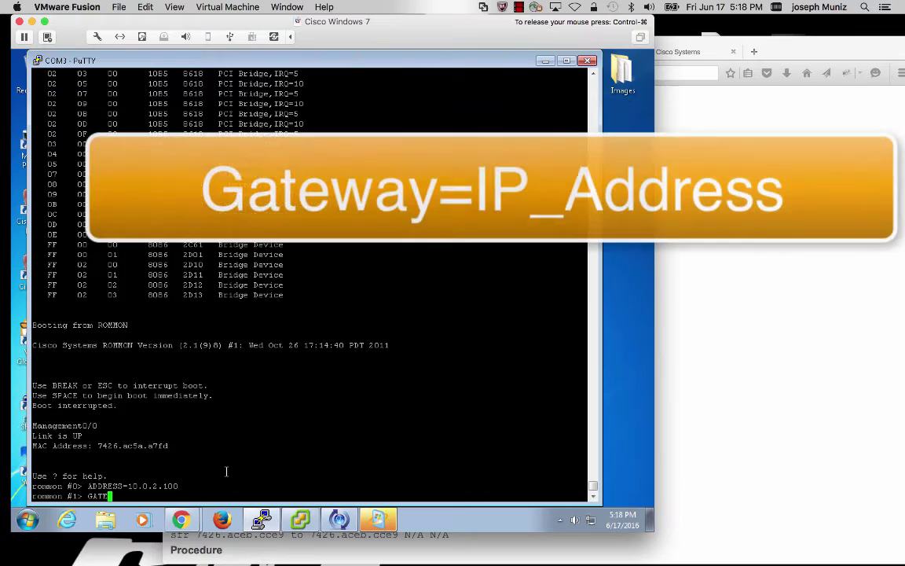
type("WAY=10.0.2.1")
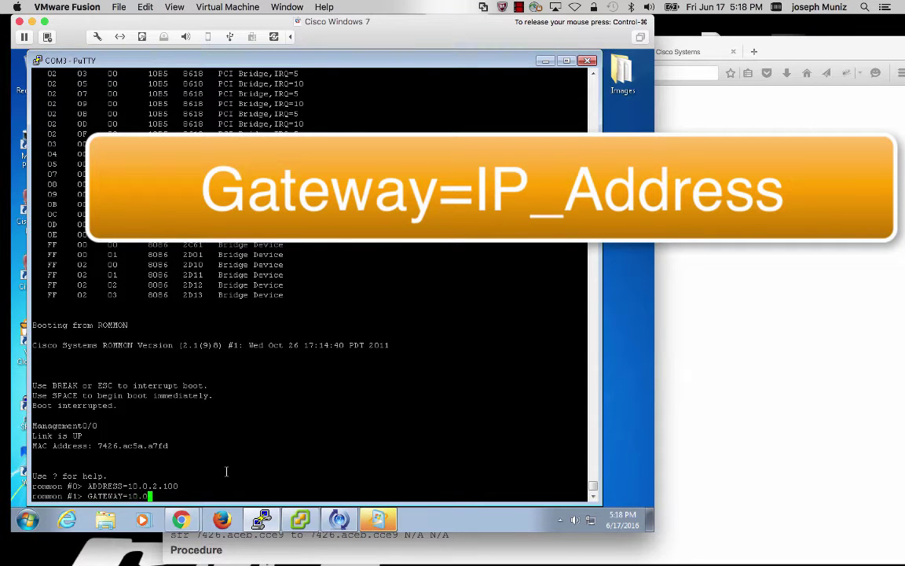
key("Return")
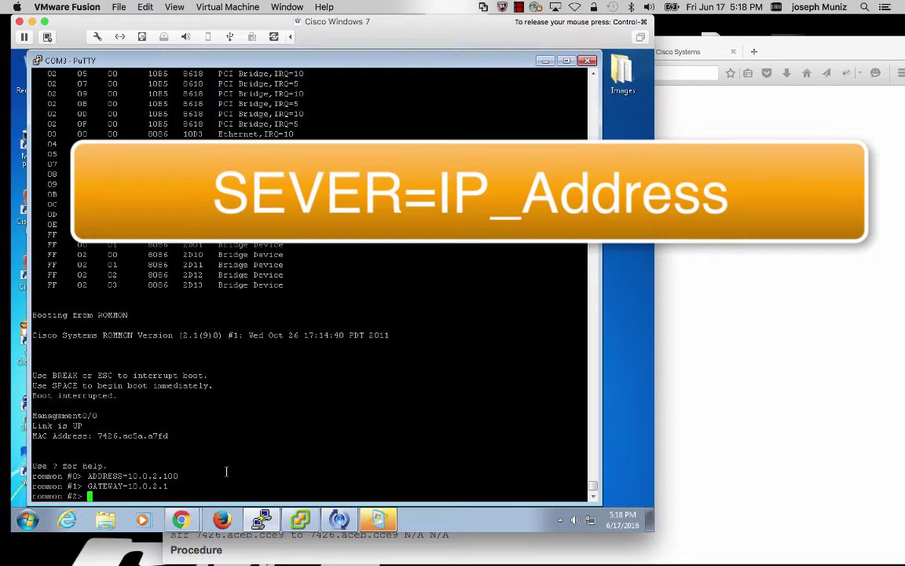
type("SERVER=10.0.")
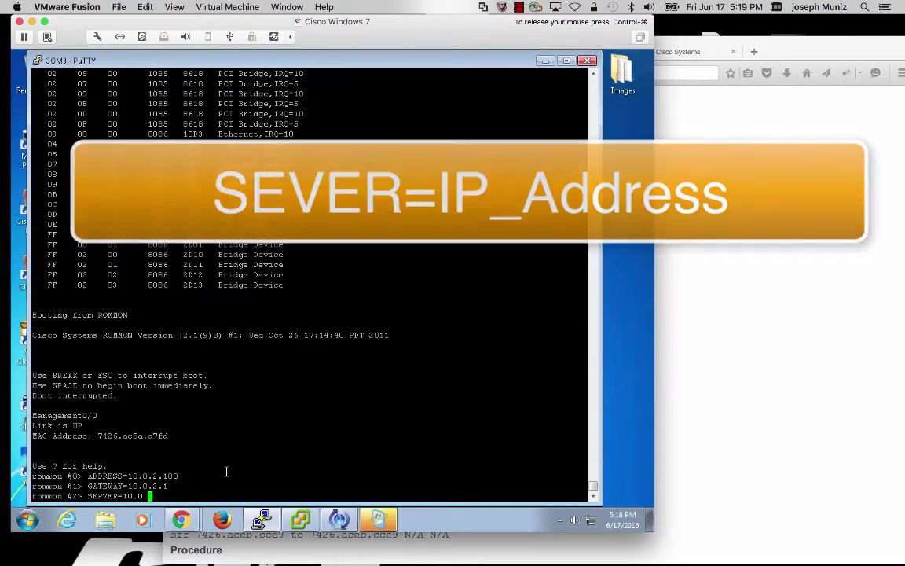
type("2.188")
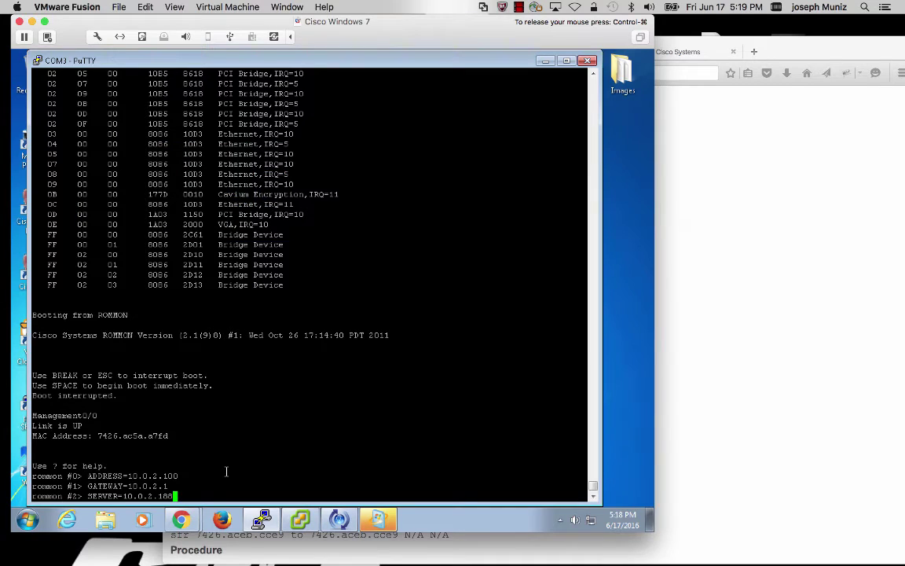
key("Return")
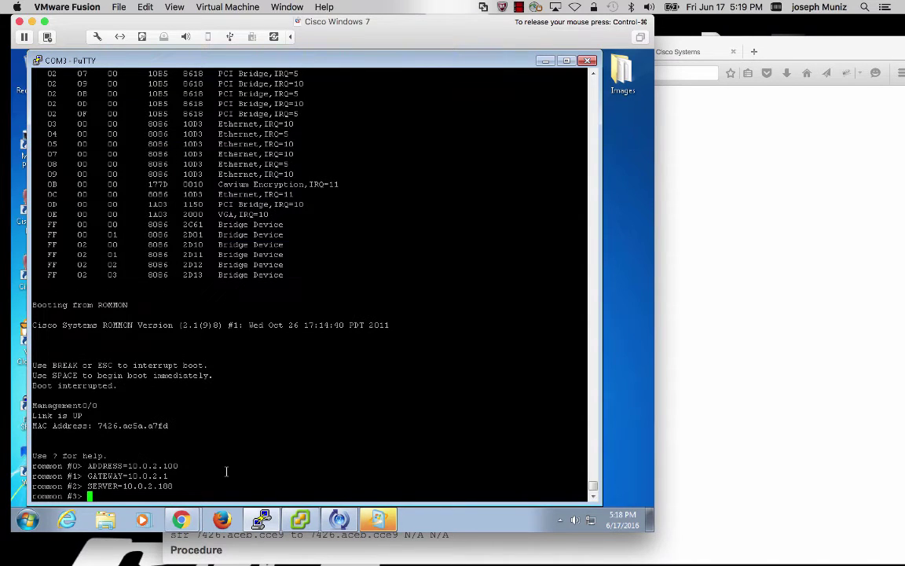
type("IMAGE=")
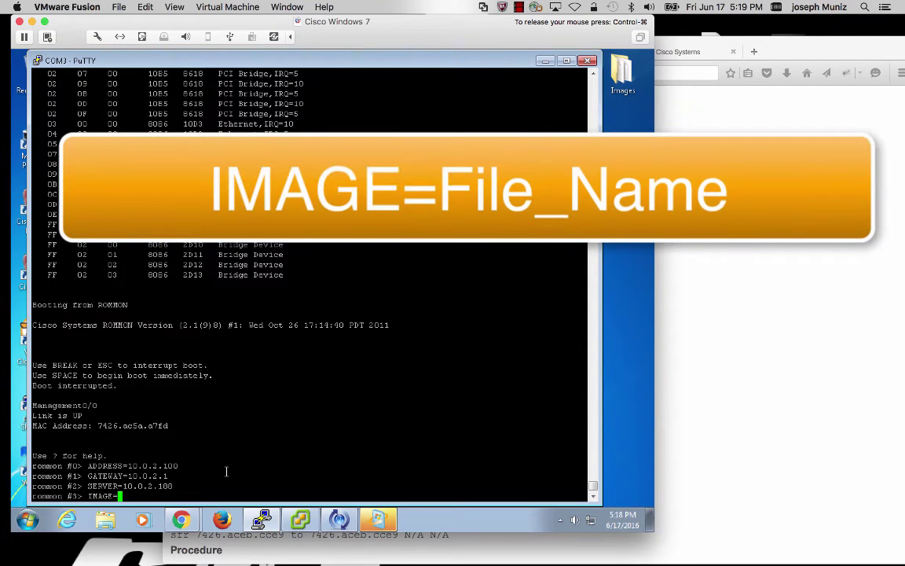
right_click(226, 471)
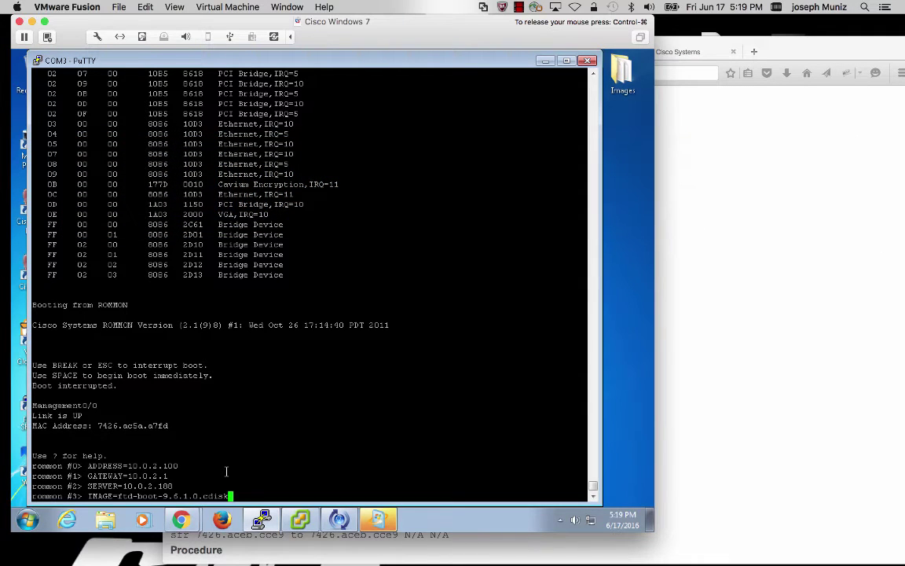
Step: Apply the boot image setting, save ROMMON variables to NVRAM with sync, and list them with set
key("Return")
type("sync")
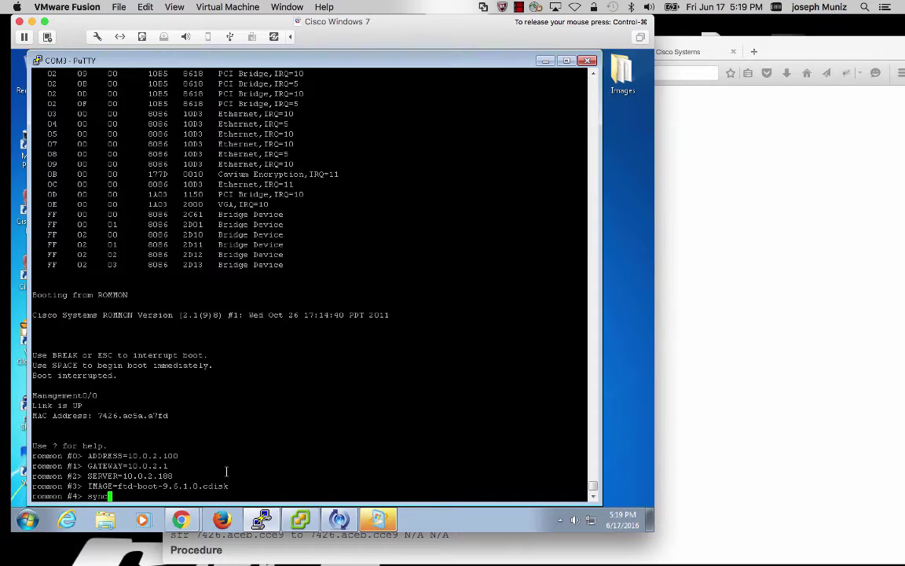
key("Return")
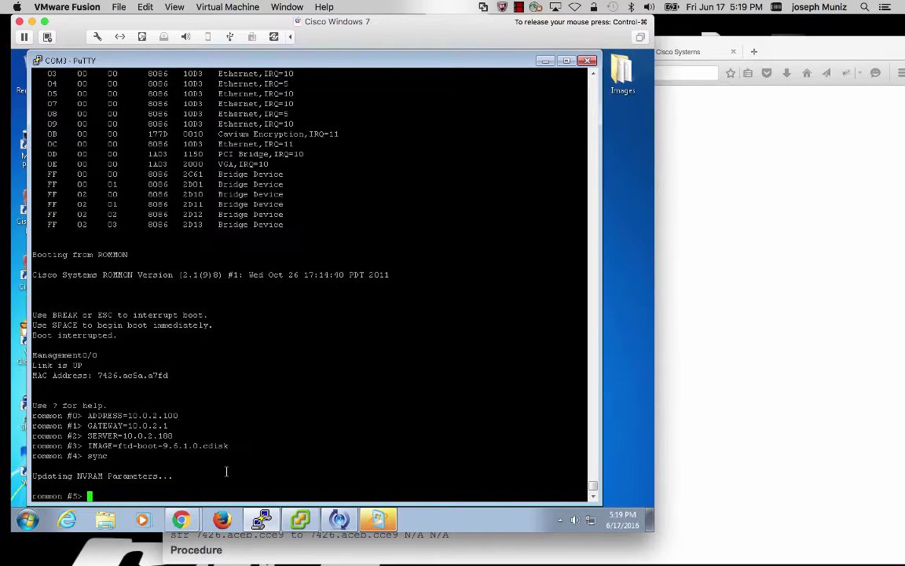
type("se")
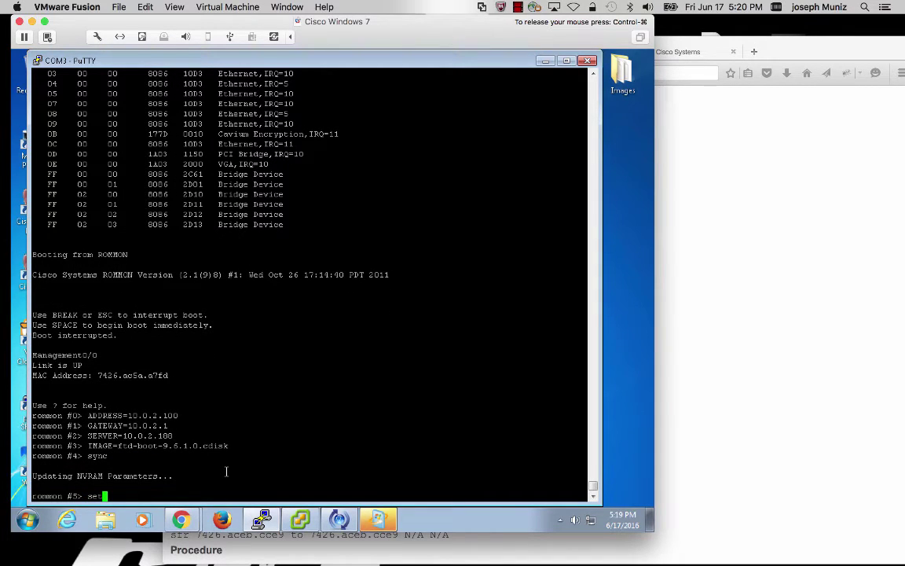
type("t")
key("Return")
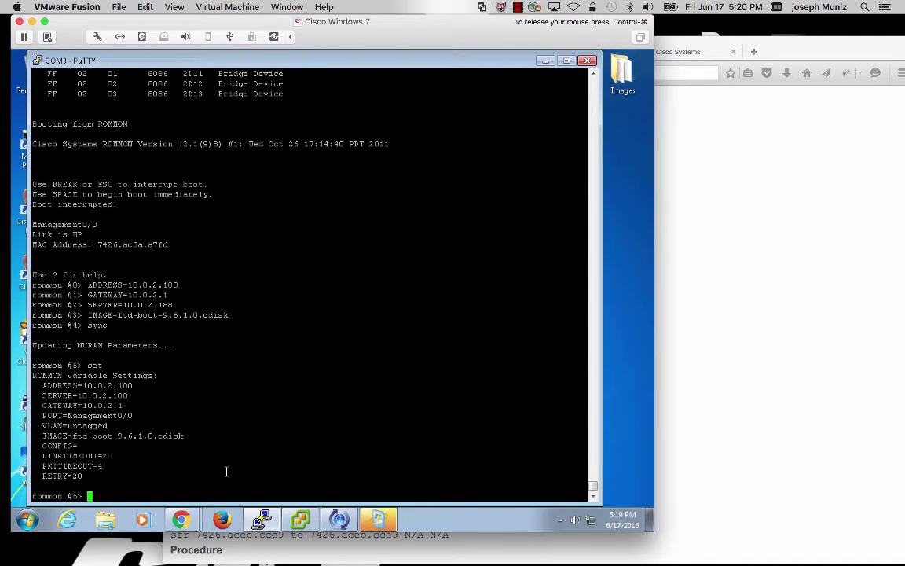
Step: Ping the TFTP server 10.0.2.188 from ROMMON, getting 19 of 20 replies
type("ping")
type("10.0.2.188")
key("Return")
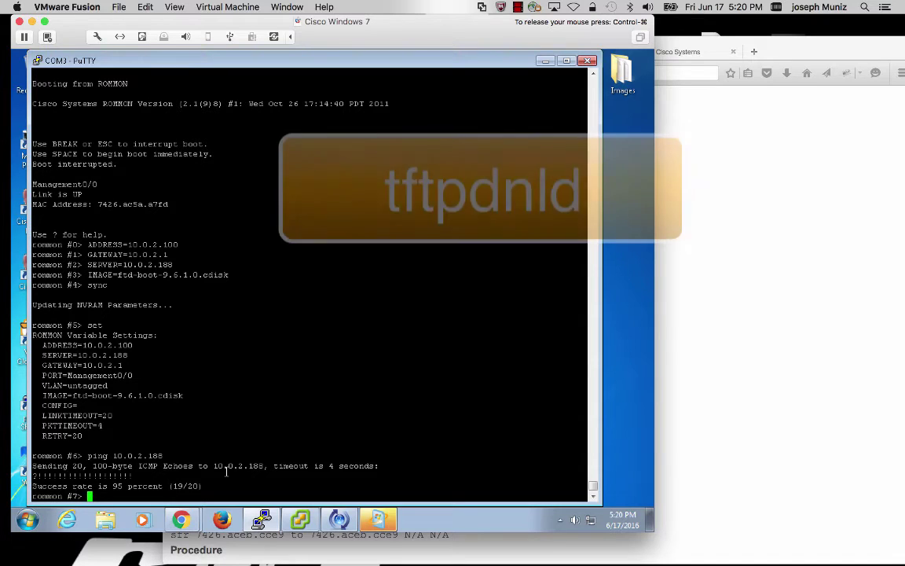
Step: Run tftpdnld to fetch ftd-boot-9.6.1.0.cdisk and boot to the ASA5512SF-boot prompt
type("tftp")
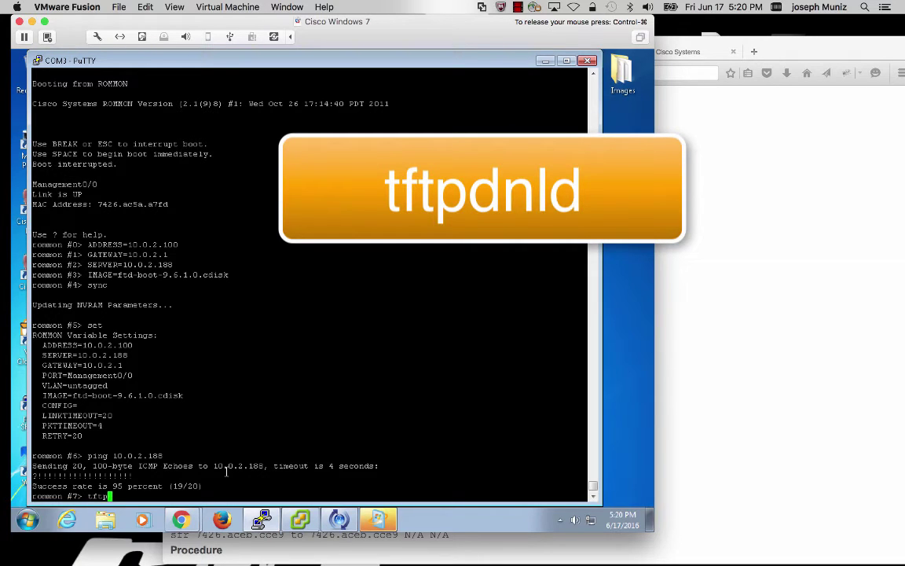
type("dnld")
key("Return")
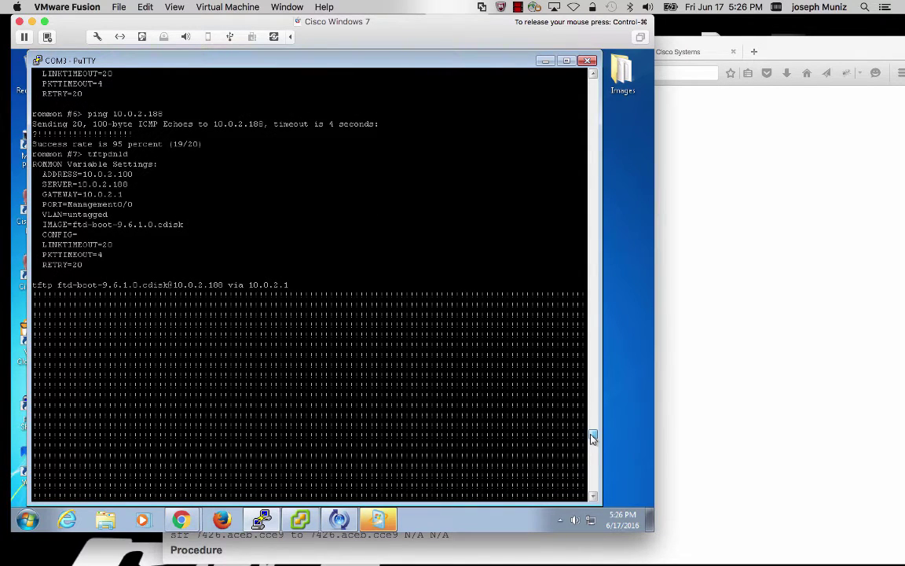
scroll(593, 437, "down", 1)
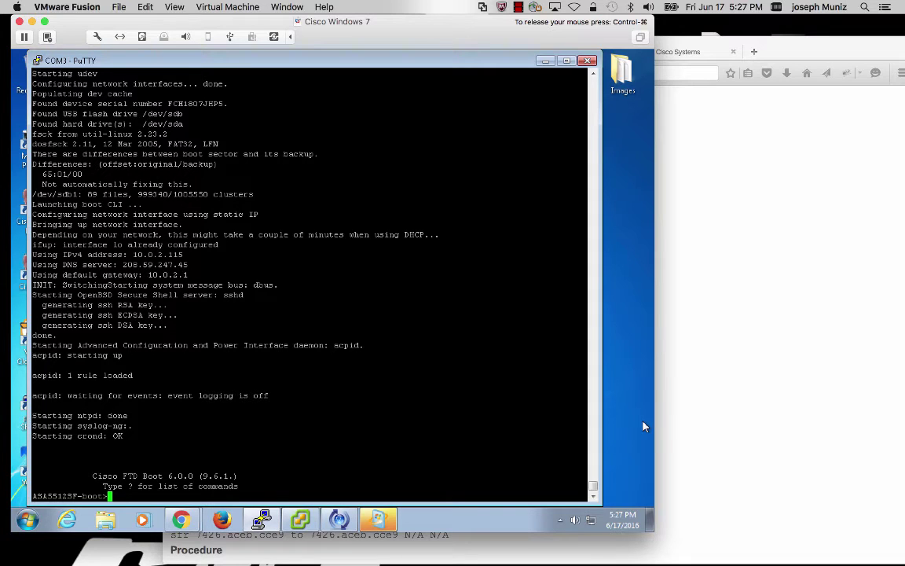
Step: Run setup, keeping hostname ASA5512SF and choosing DHCP IPv4 on the management interface
type("setup")
key("Return")
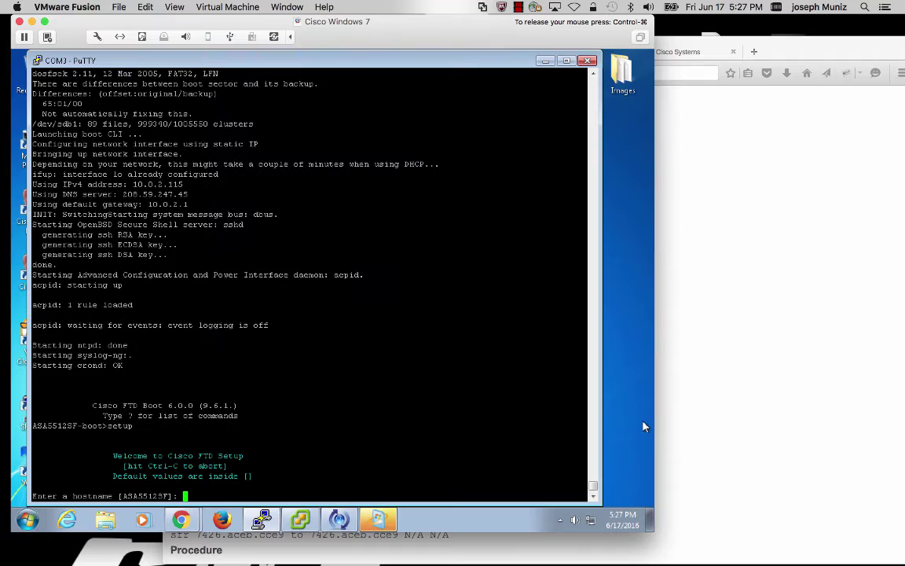
key("Return")
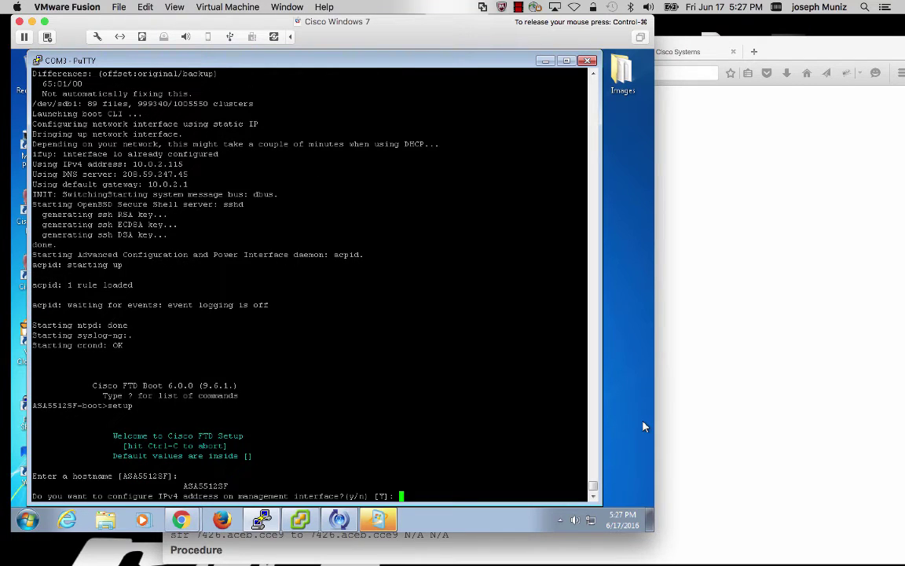
key("Return")
type("y")
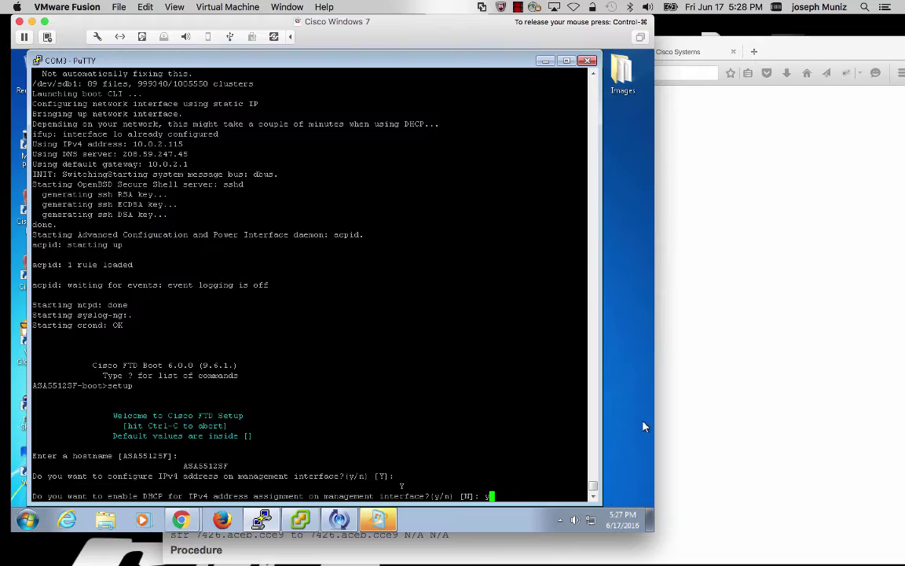
key("Return")
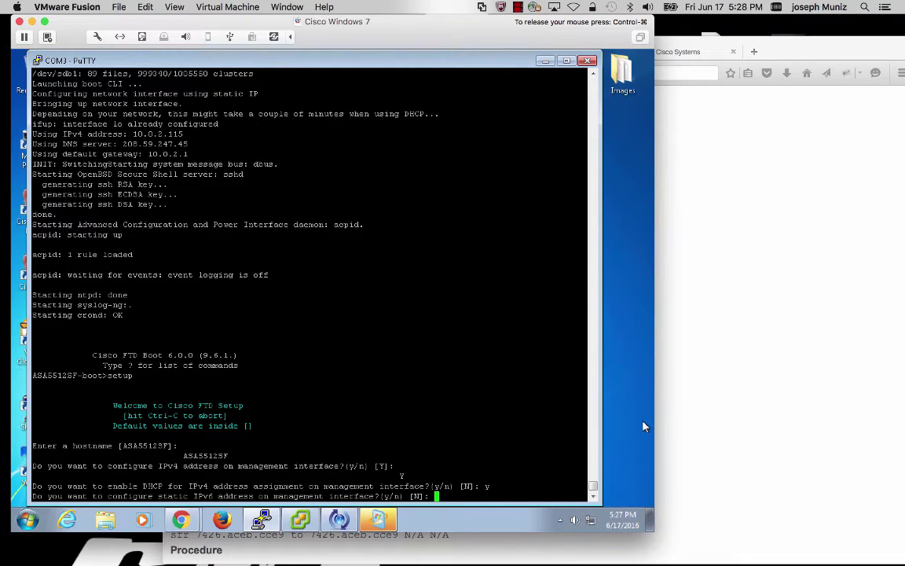
Step: Skip static IPv6, turn NTP off, and apply the management configuration
key("Return")
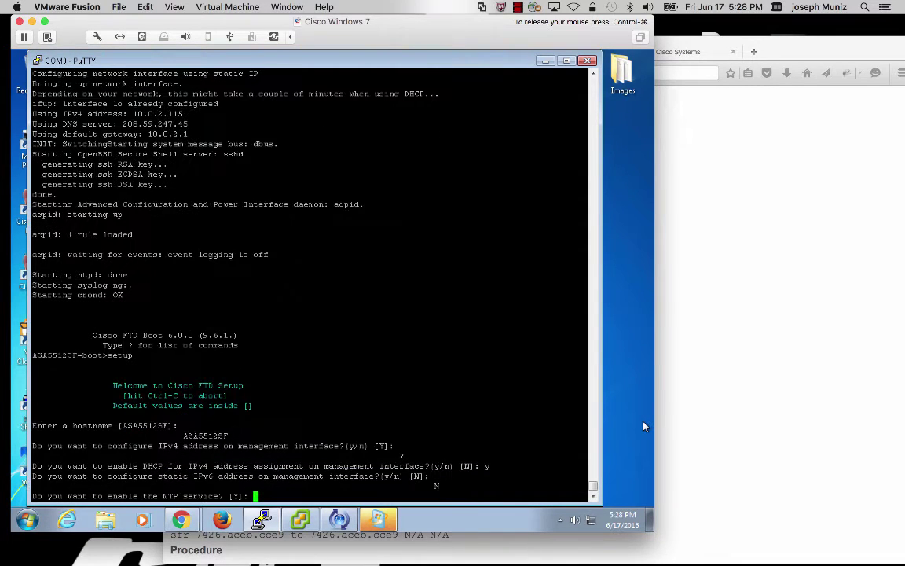
type("n")
key("Return")
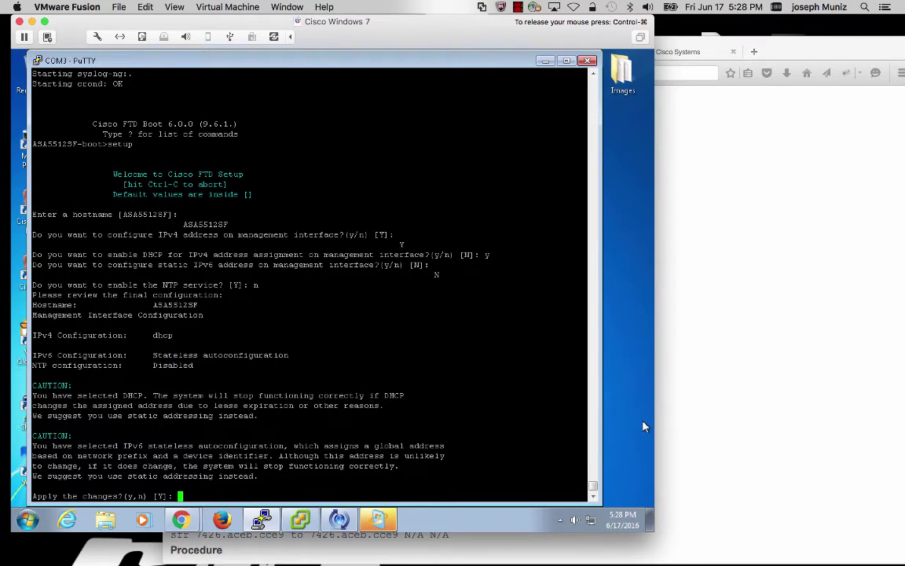
key("Return")
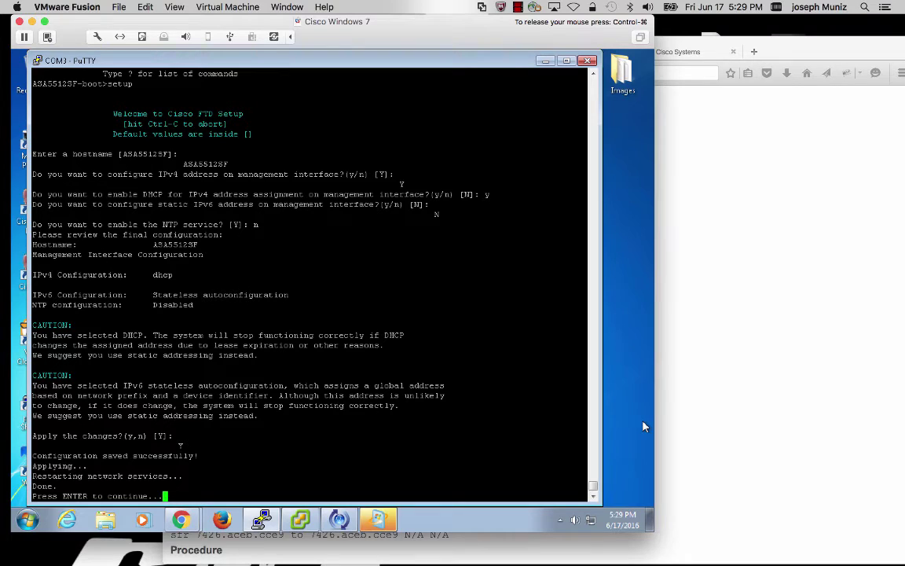
key("Return")
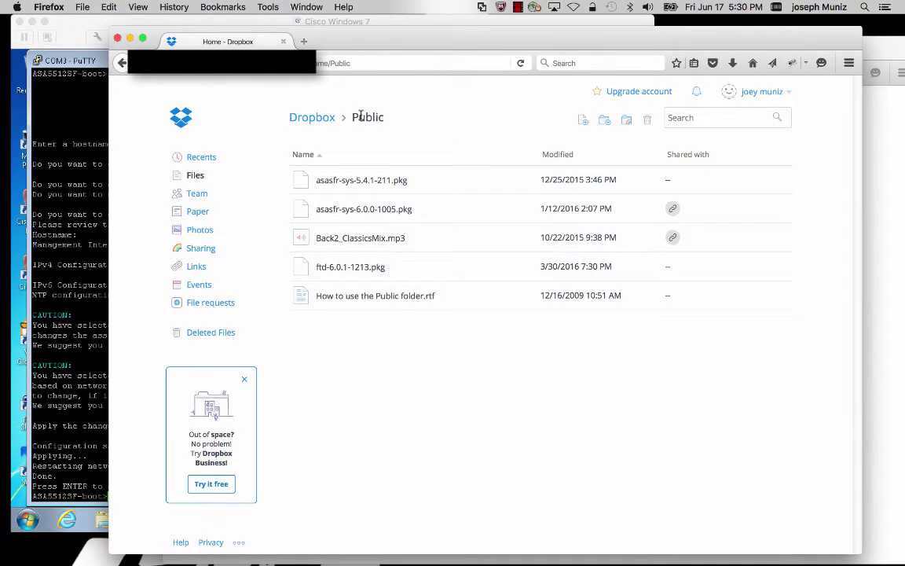
Step: Copy the public Dropbox link for ftd-6.0.1-1213.pkg
right_click(550, 268)
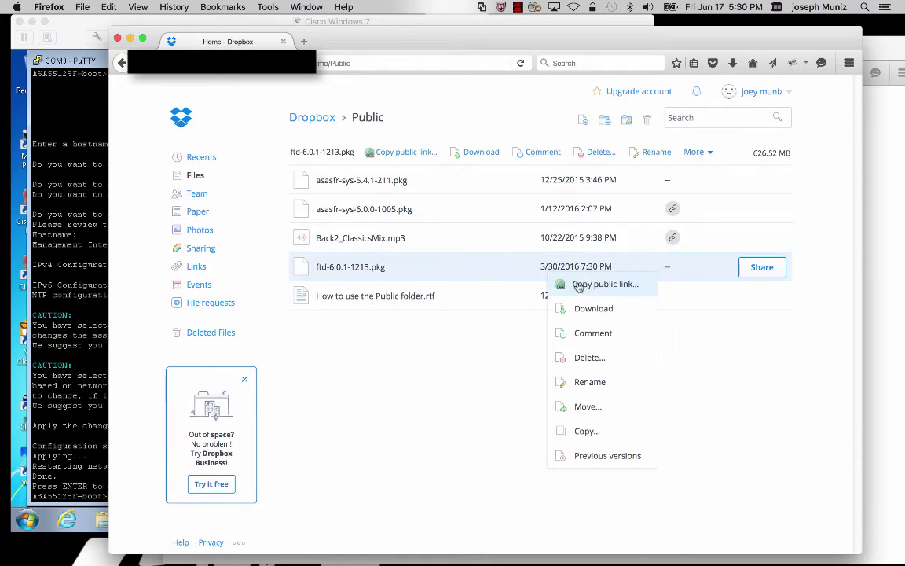
left_click(619, 290)
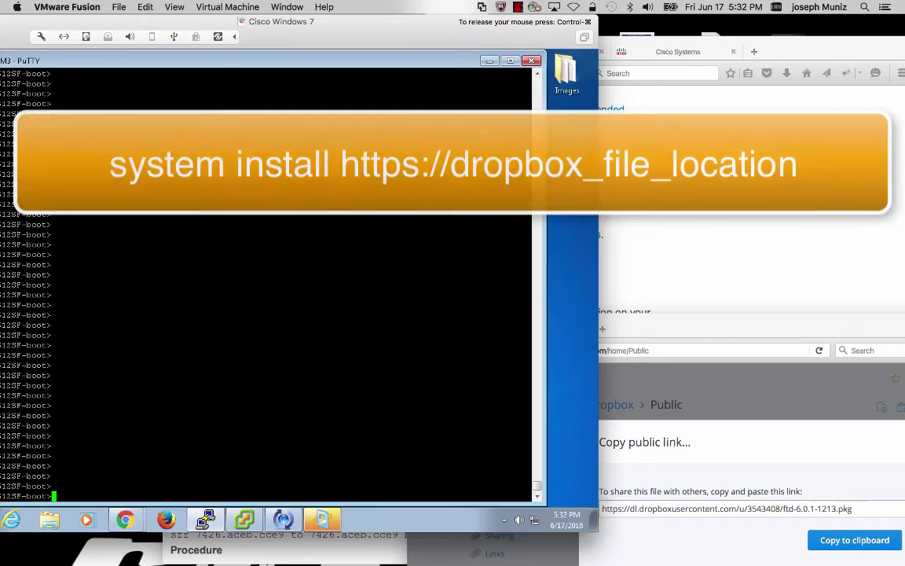
Step: Run system install with the Dropbox ftd-6.0.1-1213.pkg link and approve erasing disk0
type("system install")
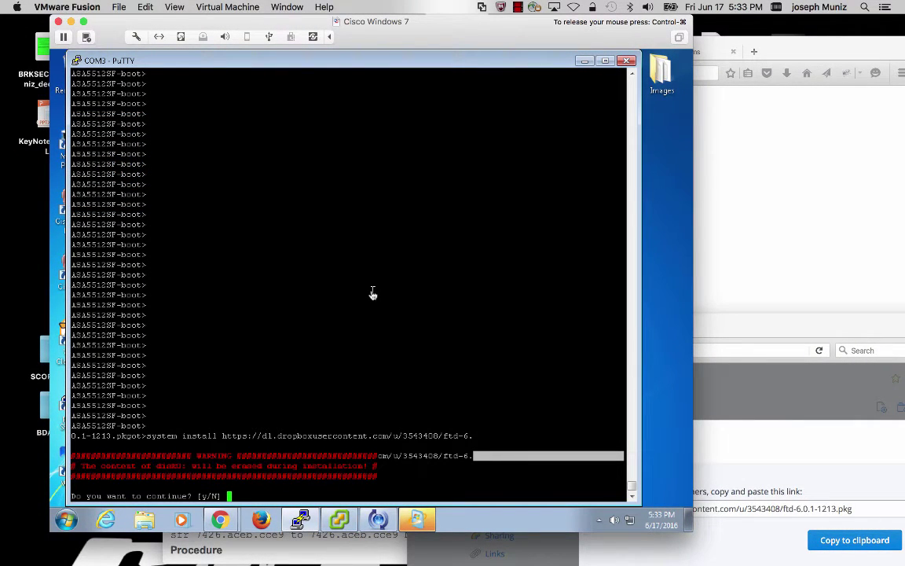
type("y")
key("Return")
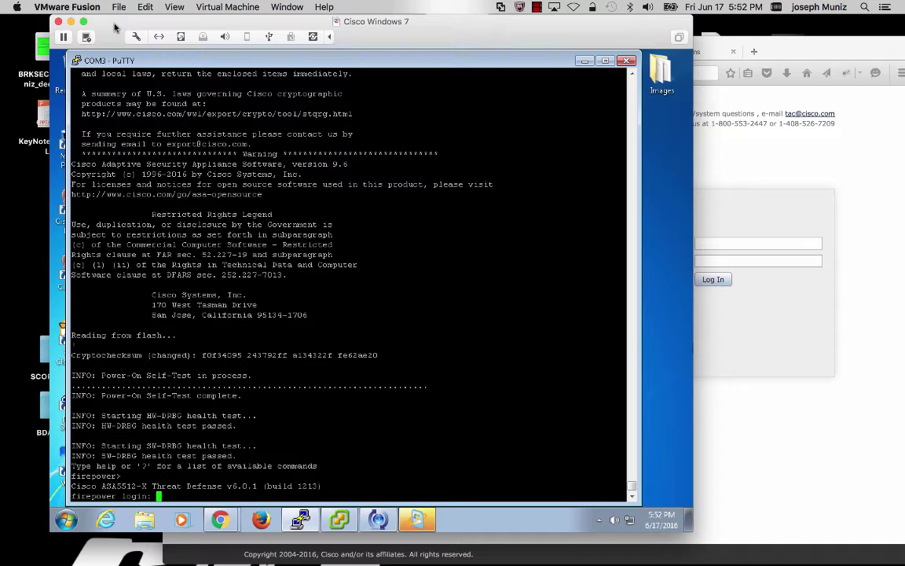
Step: Log in to the firepower console as admin with the default password and display the EULA
left_click(372, 294)
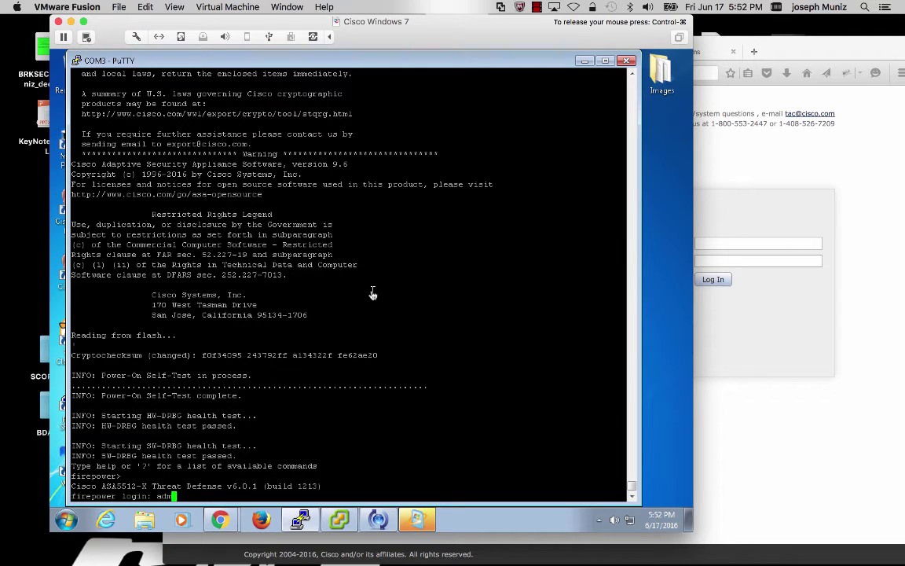
type("admin")
key("Return")
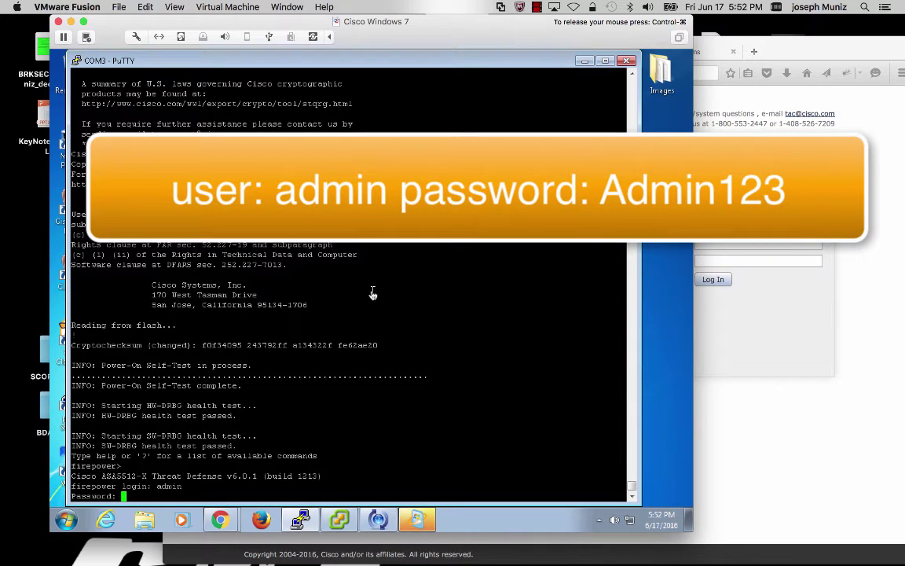
type("Admin123")
key("Return")
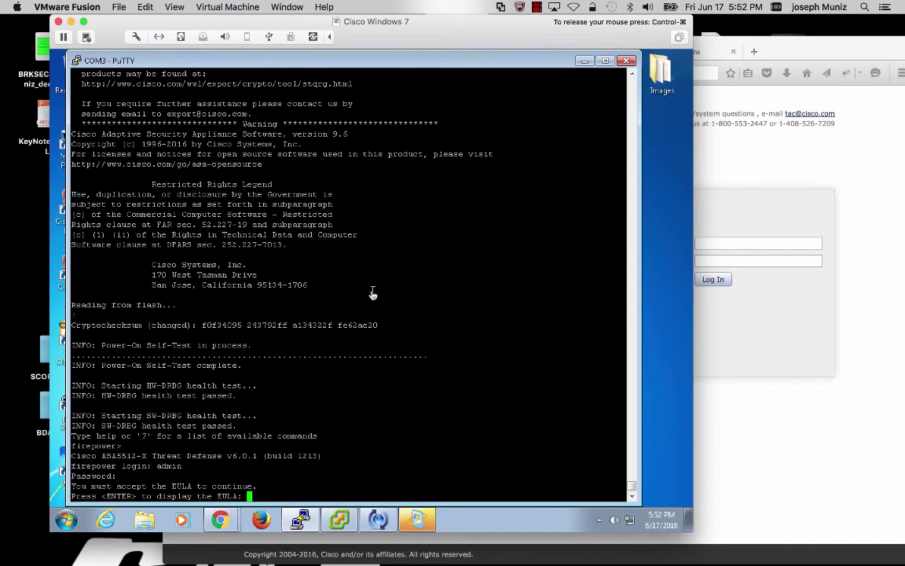
key("Return")
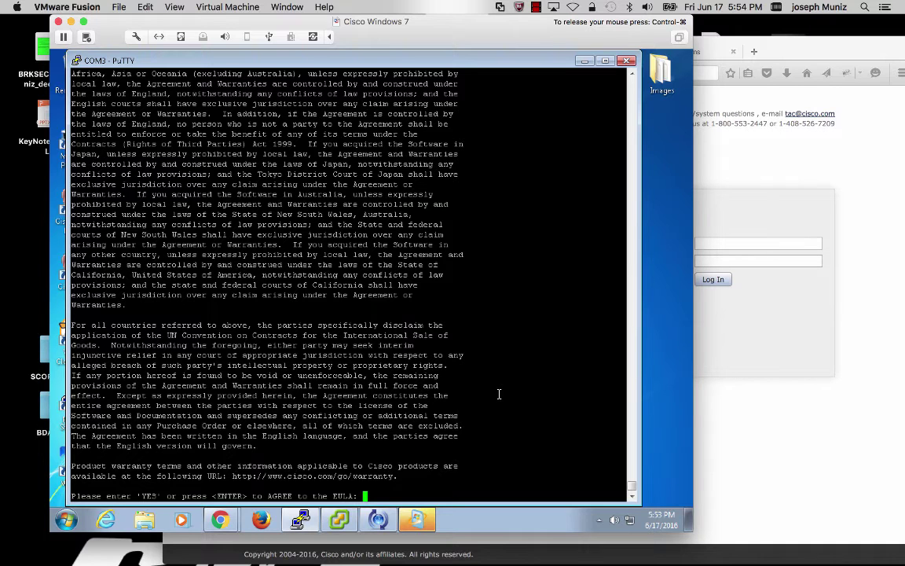
Step: Accept the EULA, skip IPv6 setup and choose manual IPv4 configuration
key("Return")
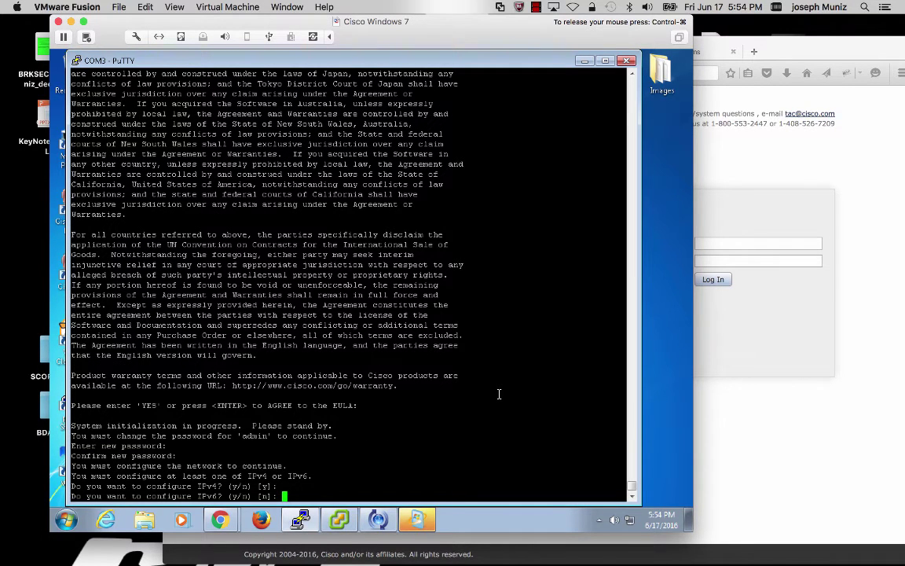
key("Return")
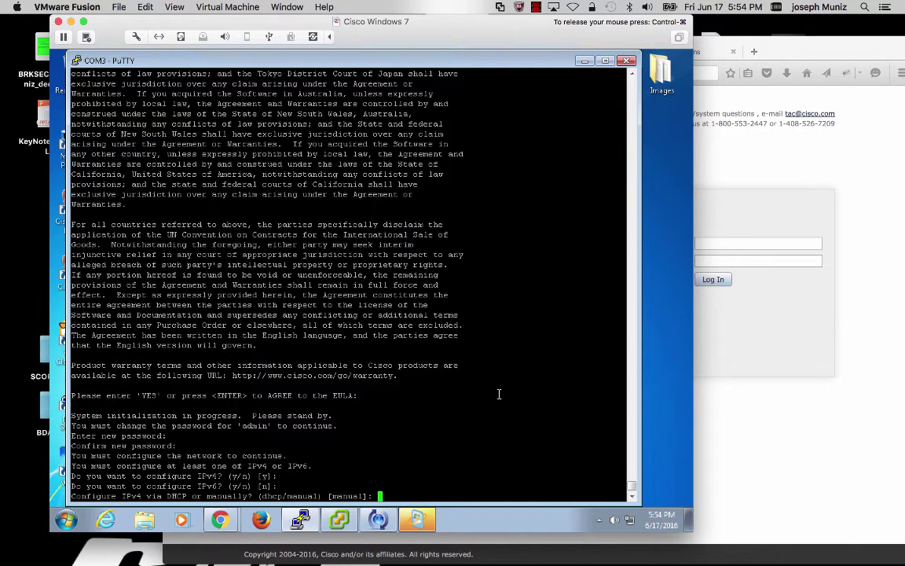
key("Return")
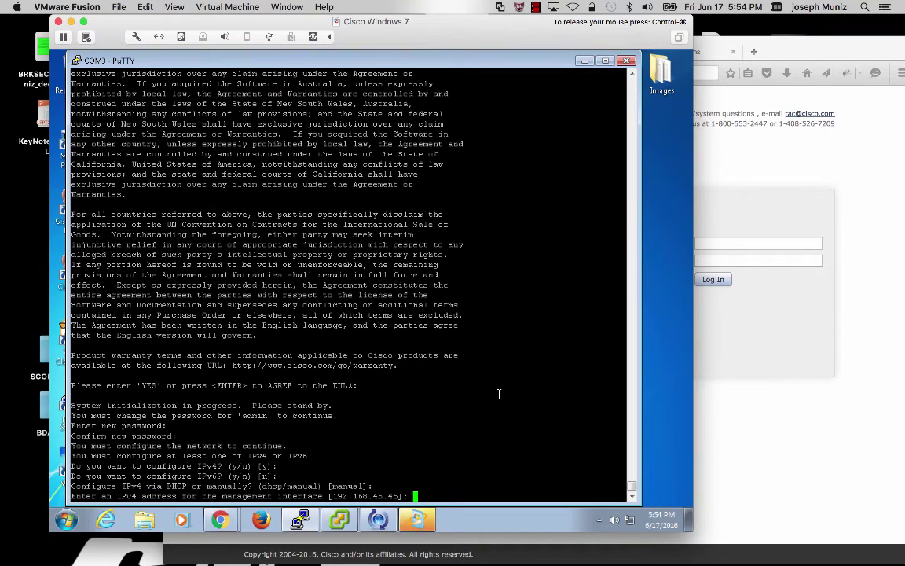
Step: Assign management IP 10.0.2.175/255.255.255.0, gateway 10.0.2.1, and set transparent firewall mode
type("10.0.2.175")
key("Return")
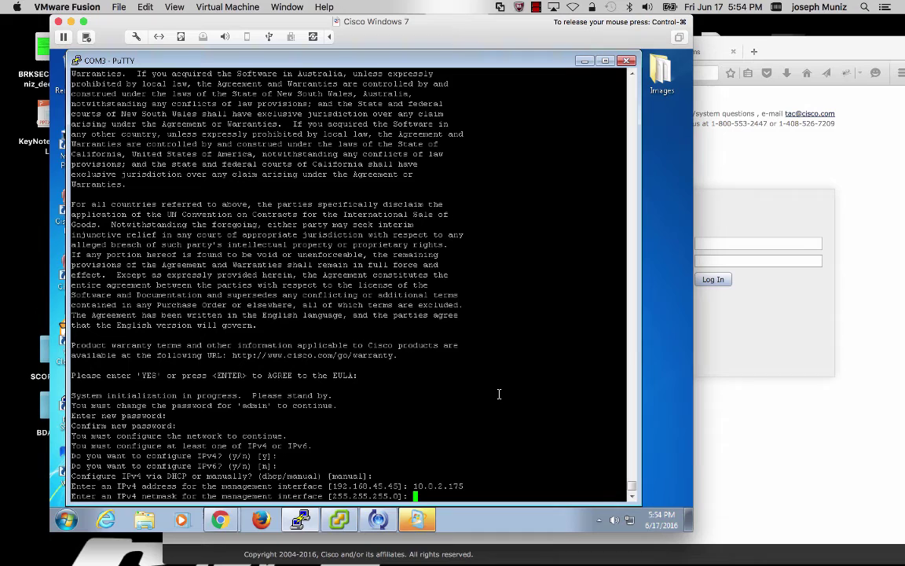
key("Return")
type("10.0.2.1")
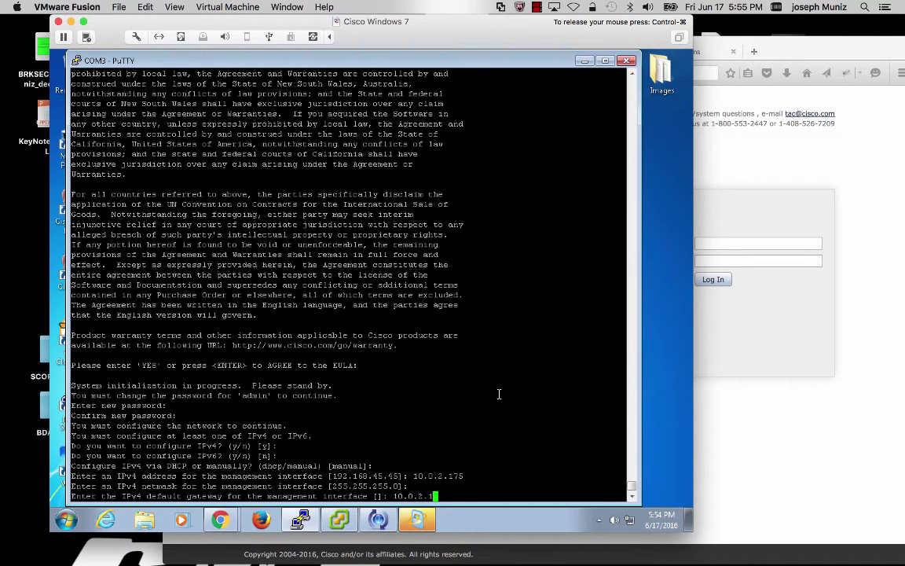
key("Return")
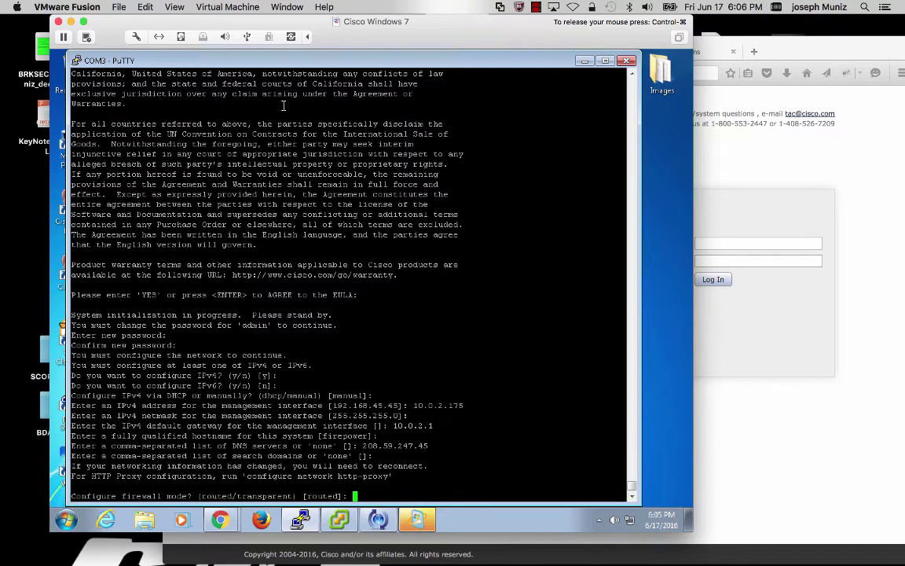
type("transparent")
key("Return")
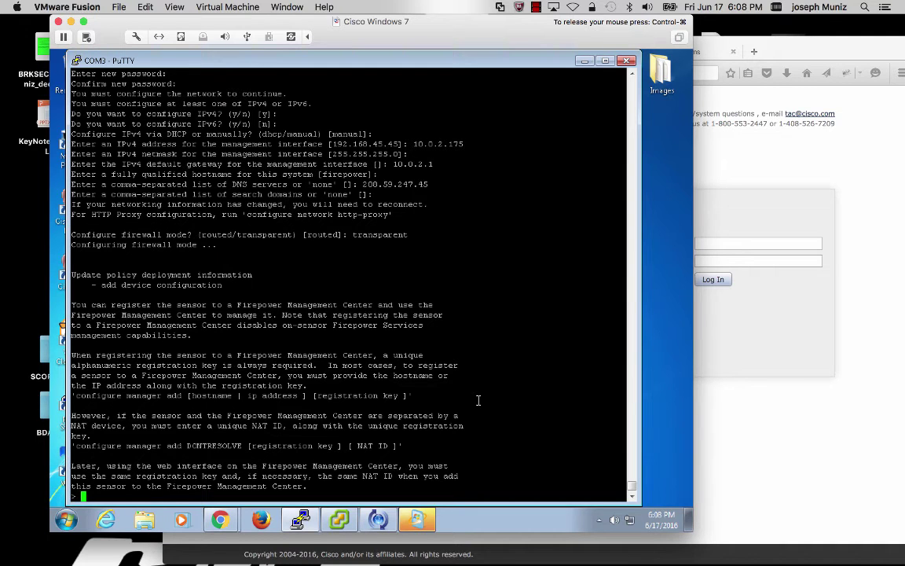
Step: Run 'configure manager add 10.0.2.105' with the registration key to register with the FMC
type("configure mana")
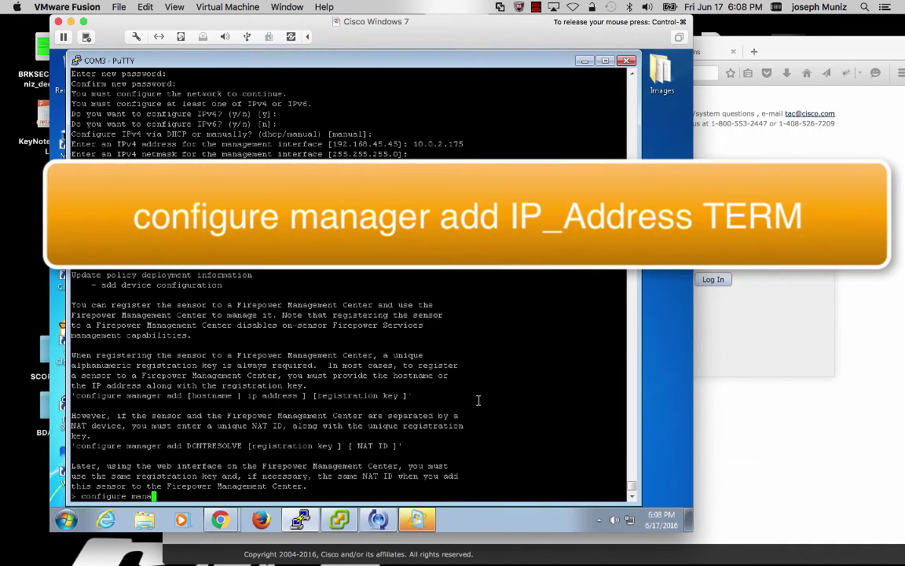
type("ger add")
type("10.0.2.105 ?")
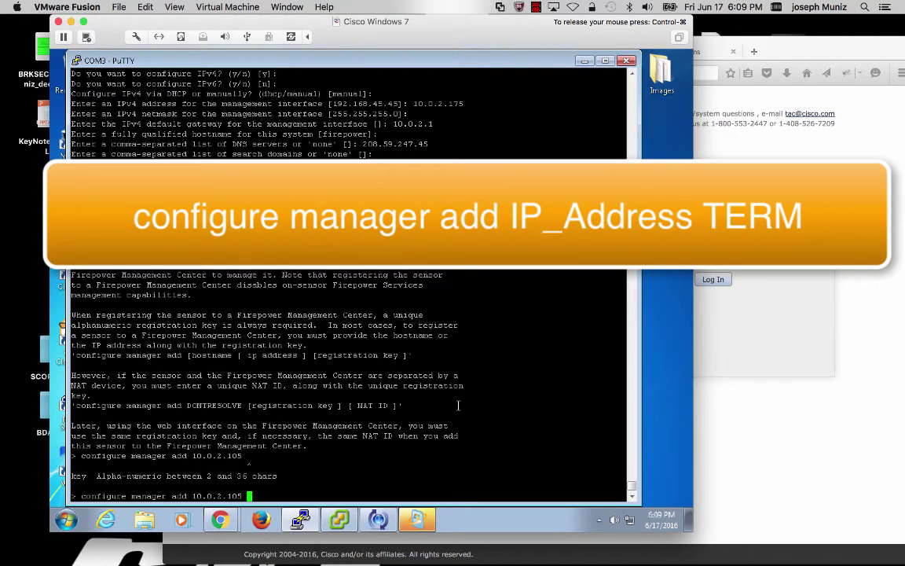
type("cisco")
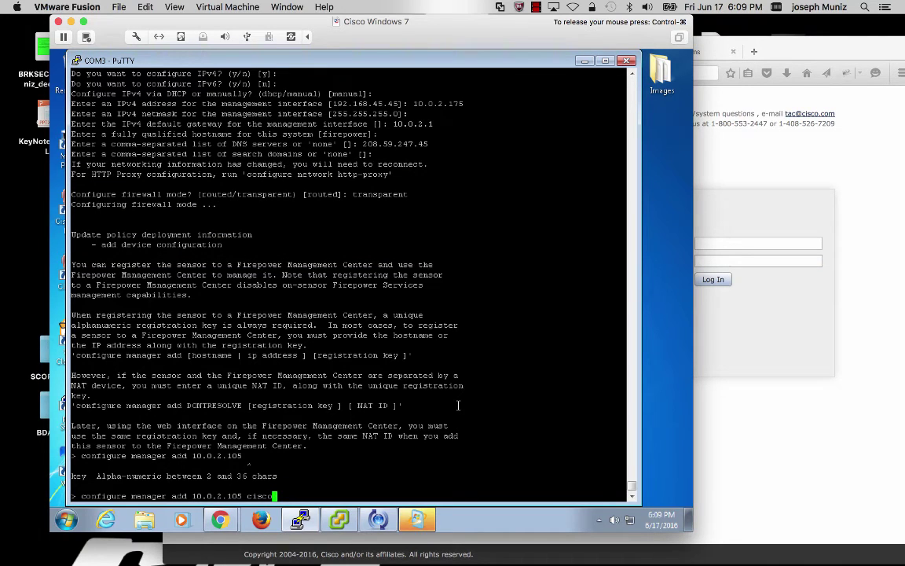
key("Return")
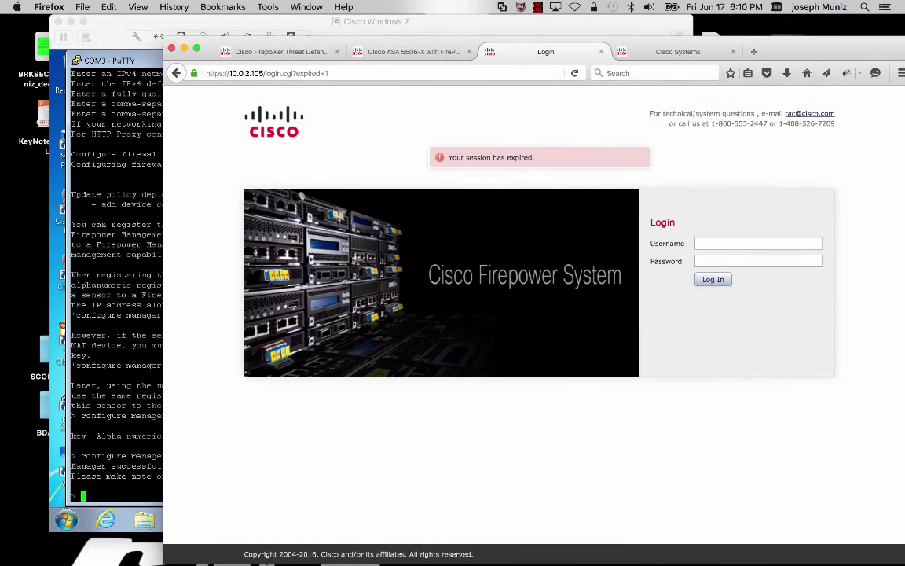
Step: Log in to Firepower Management Center as admin with the account password
type("admin")
key("Tab")
type("********")
key("Return")
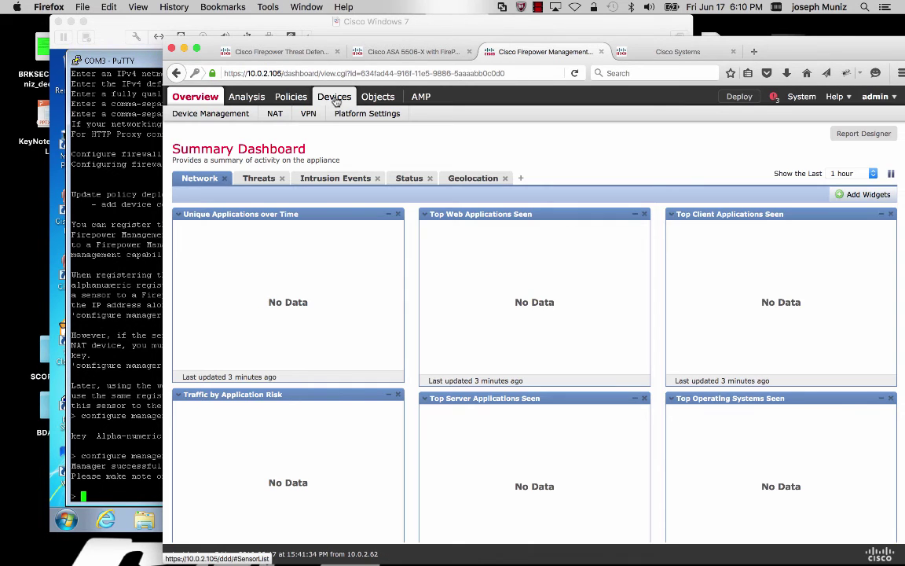
Step: Delete the old 5512NotUnifed device from Device Management
left_click(213, 114)
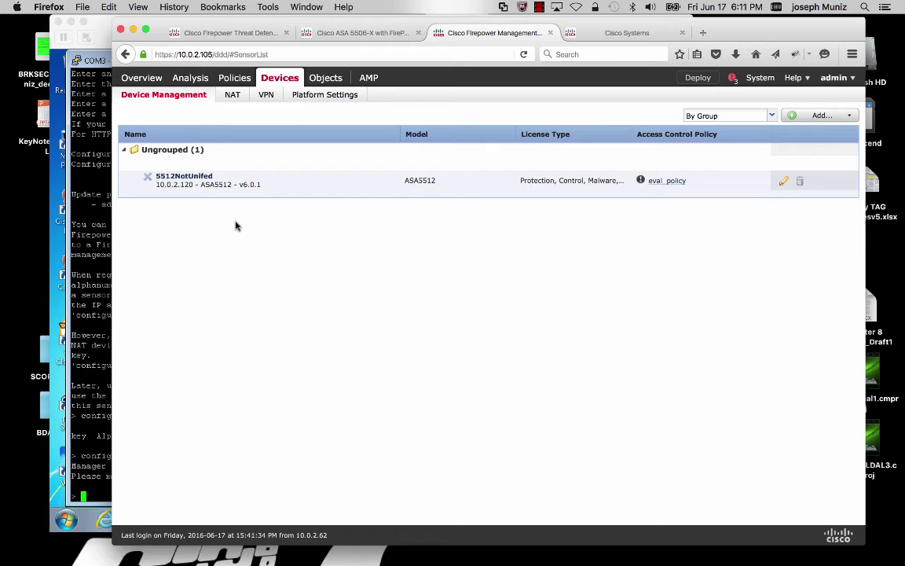
left_click(800, 181)
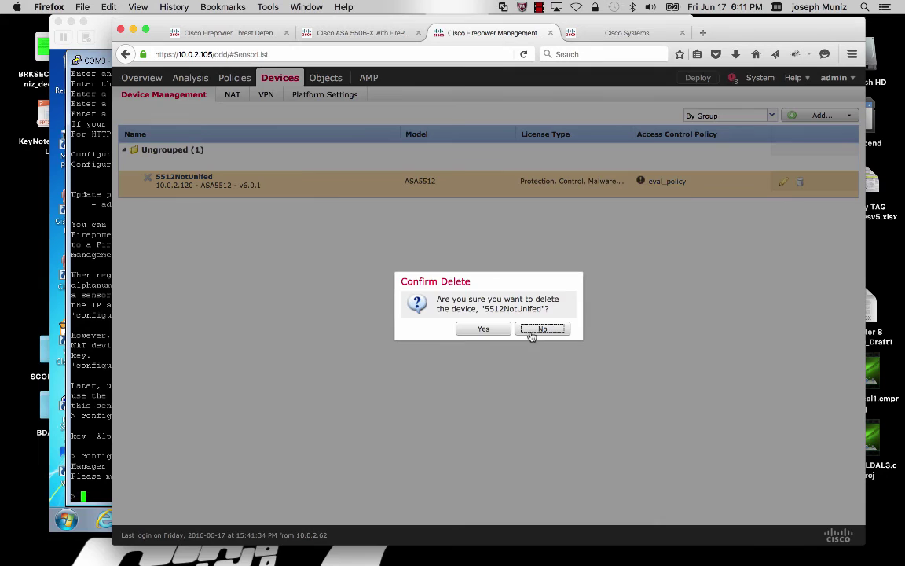
left_click(484, 328)
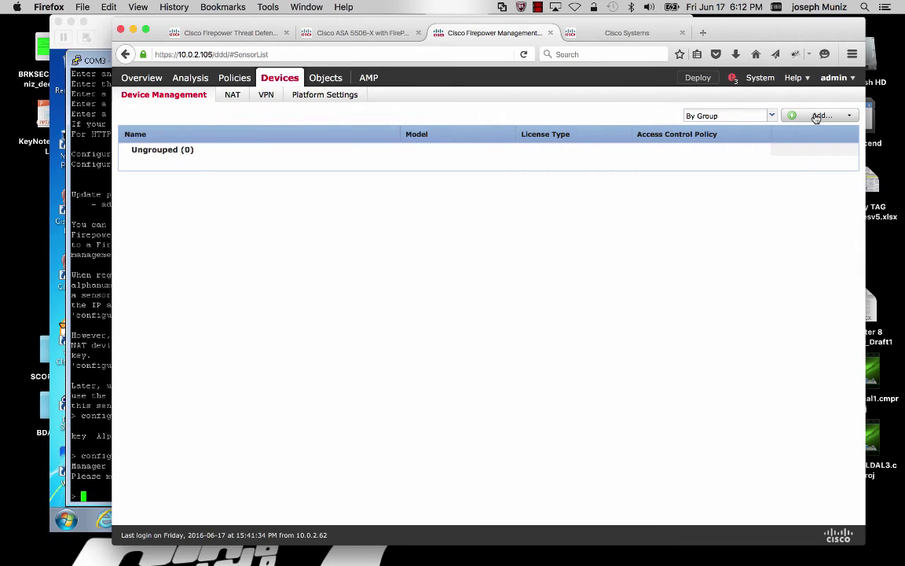
Step: Add a new device with host 10.0.2.175, display name ASA5512Unified and the registration key
left_click(816, 116)
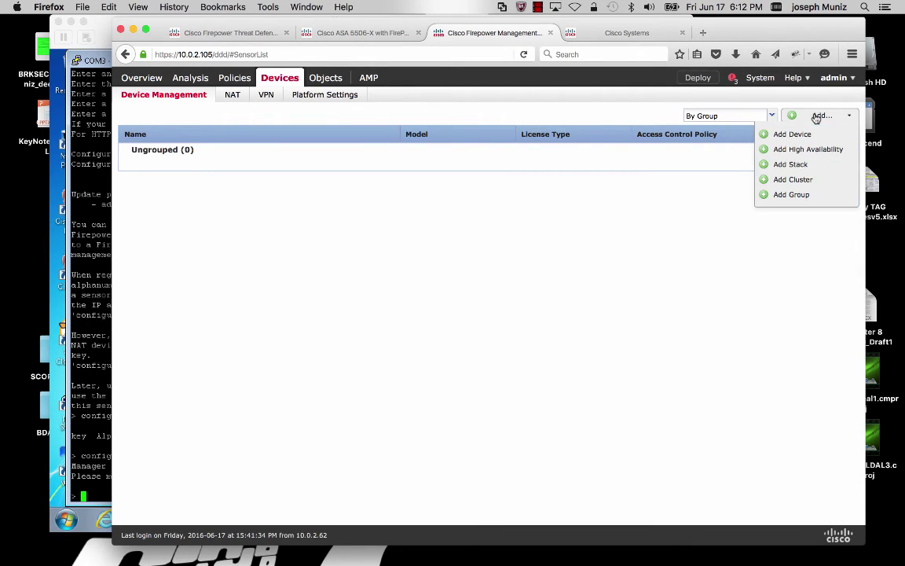
left_click(793, 134)
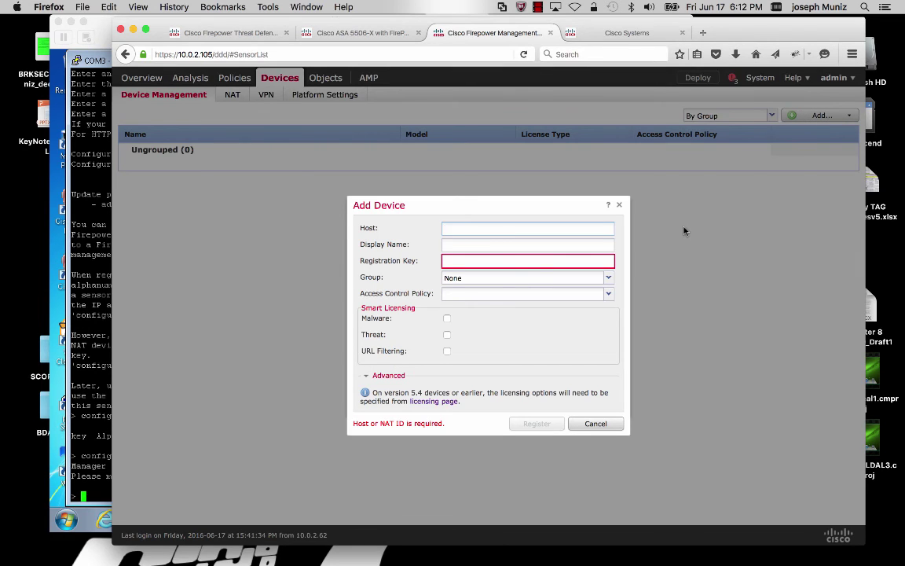
type("10.0.2.175")
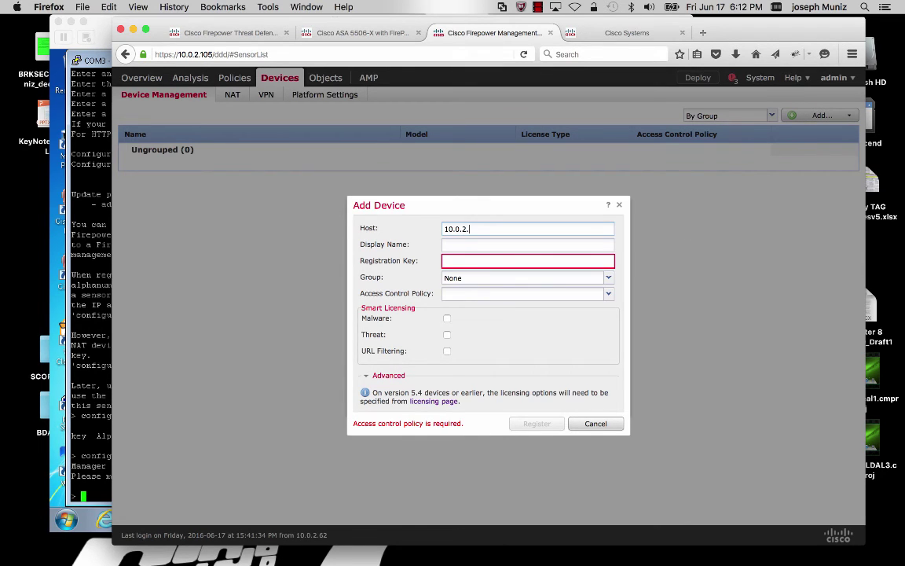
key("Tab")
type("ASA551")
type("2Unified")
type("cisco")
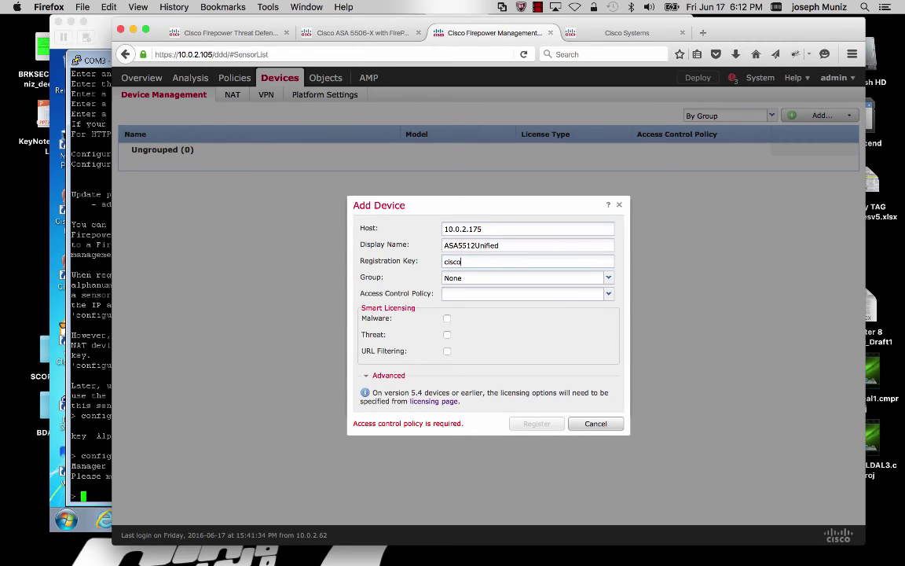
Step: Choose eval_policy, enable Malware, Threat and URL Filtering licensing, and register the device
left_click(587, 296)
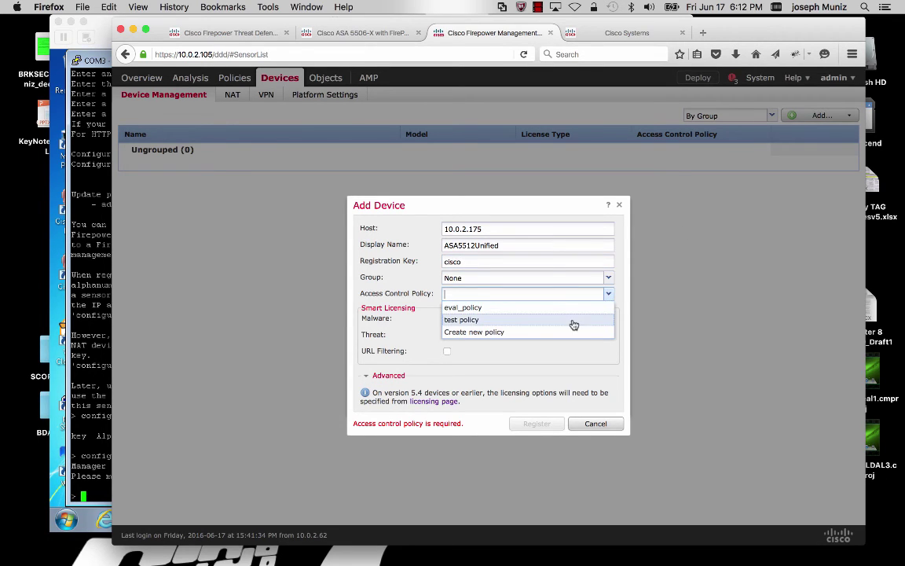
left_click(553, 307)
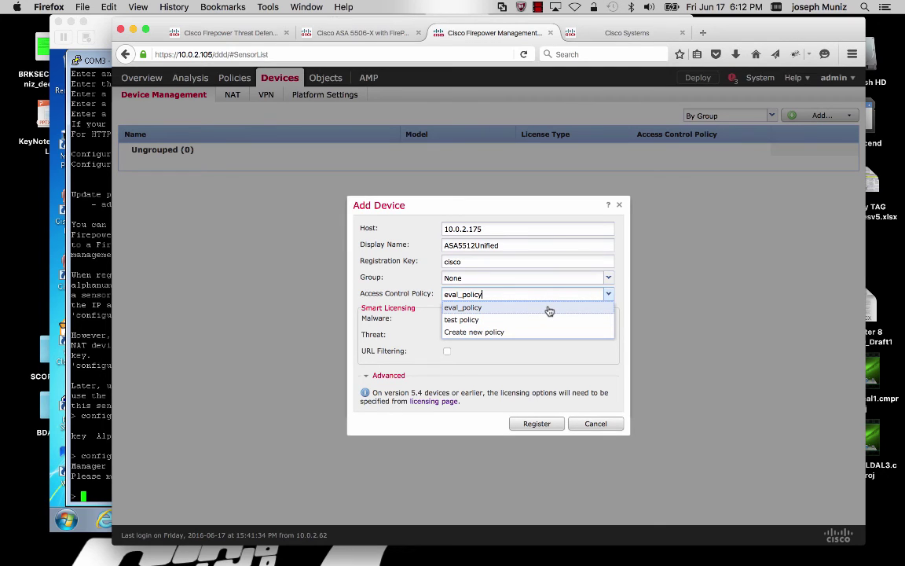
left_click(549, 309)
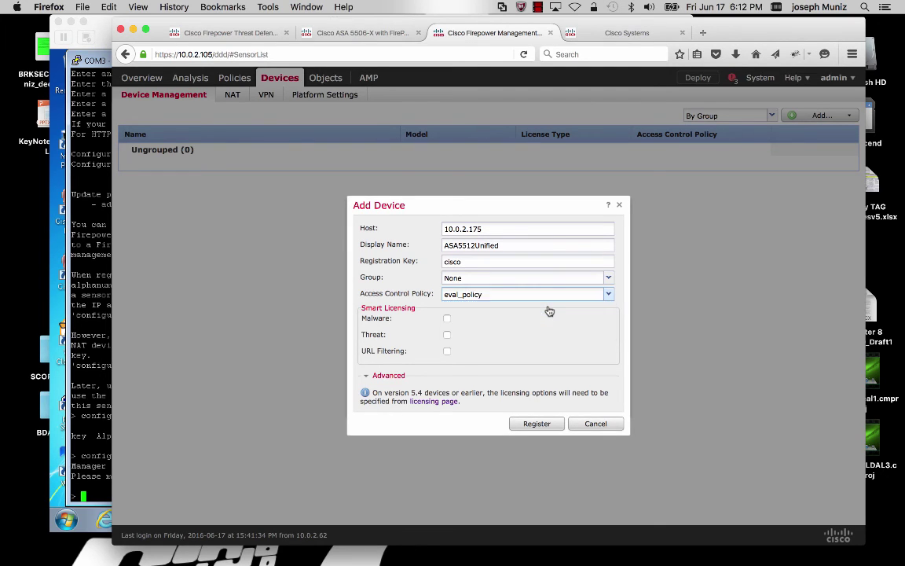
left_click(446, 318)
left_click(446, 335)
left_click(447, 351)
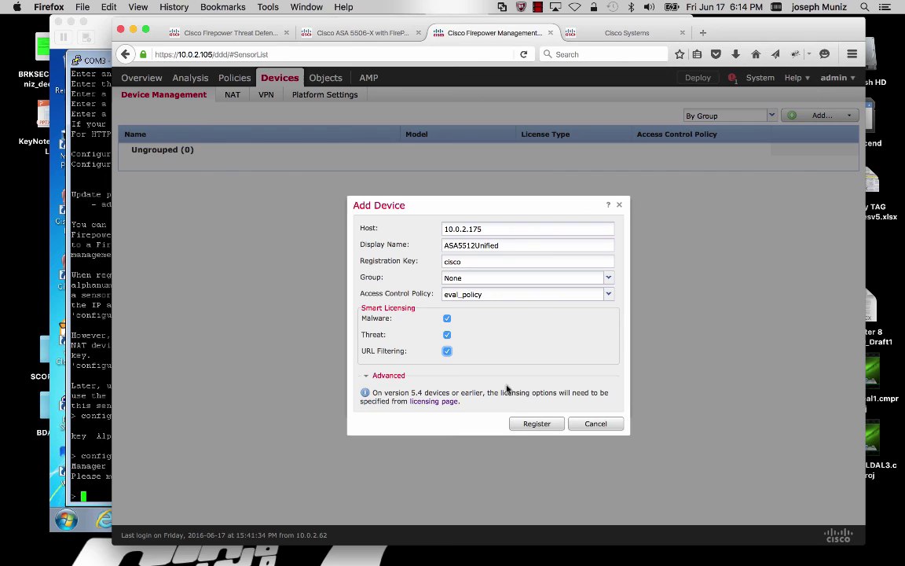
left_click(525, 424)
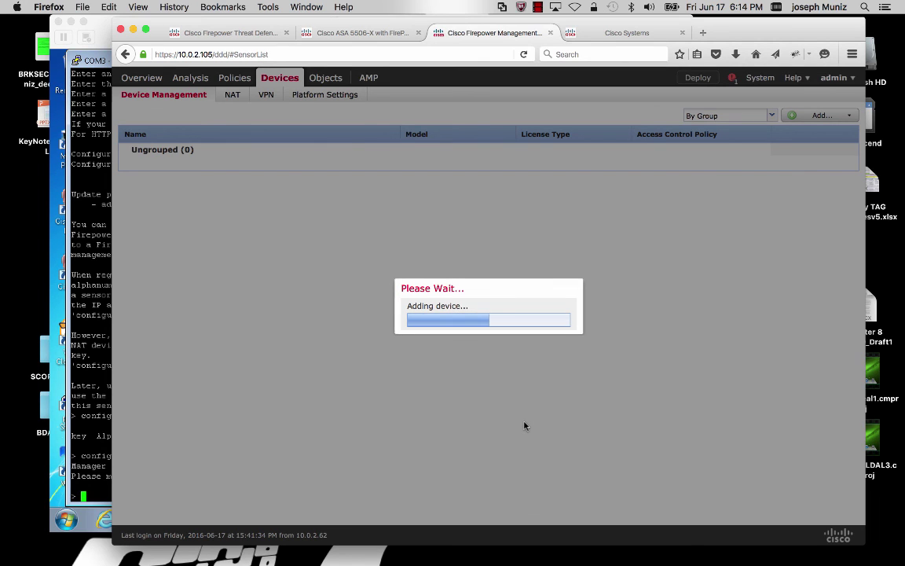